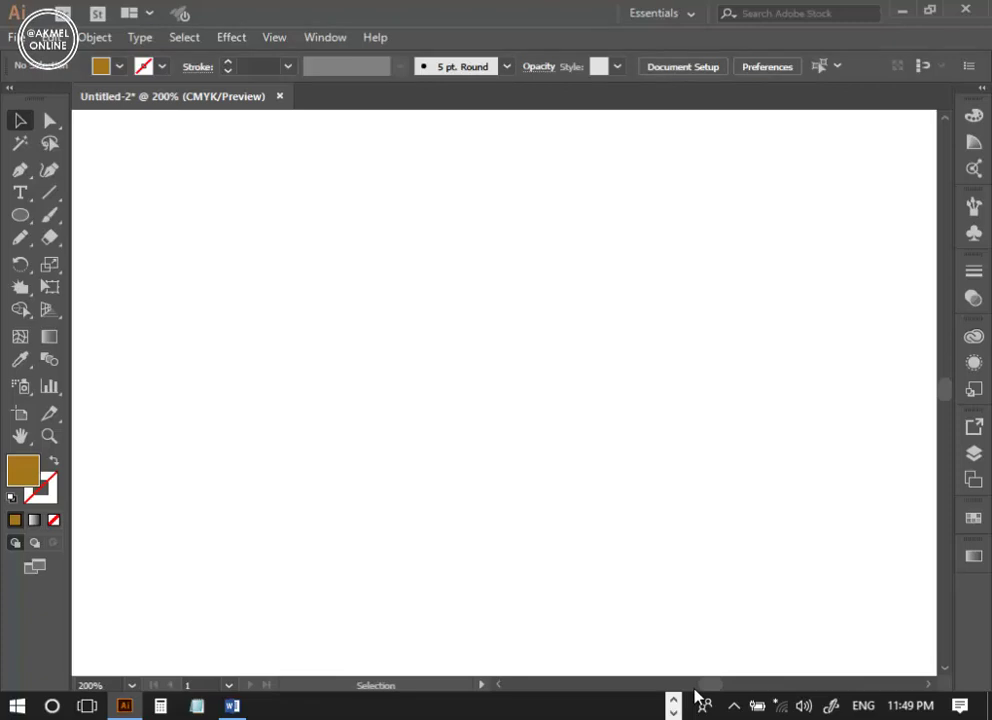
Step: Show the grid across the artboard with Ctrl+;
key("a")
key("ctrl+semicolon")
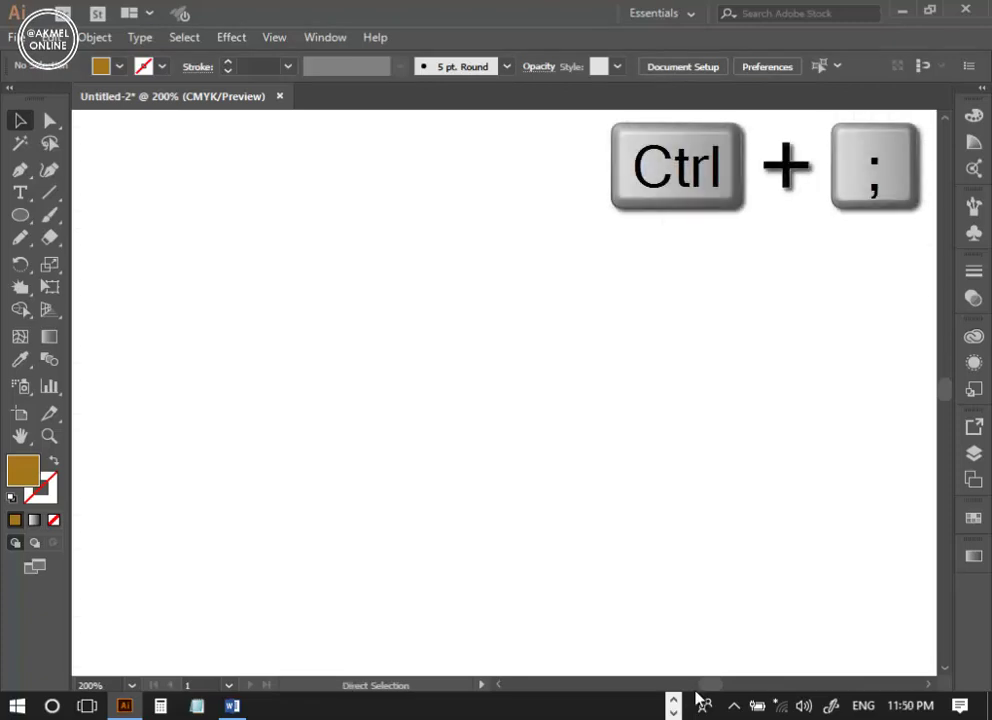
key("ctrl+semicolon")
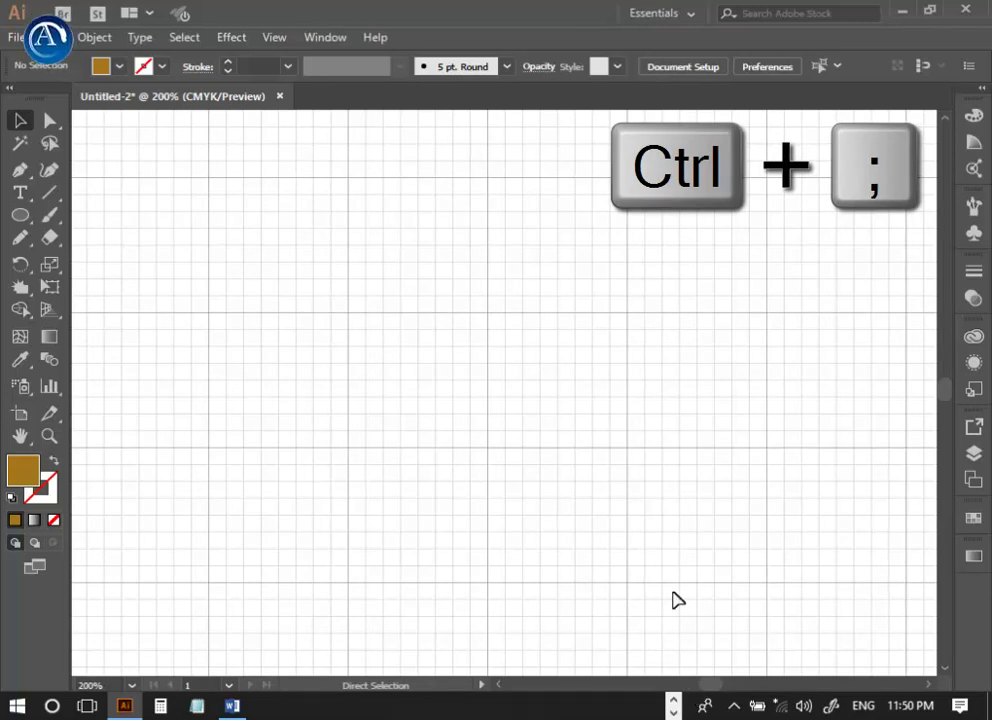
key("v")
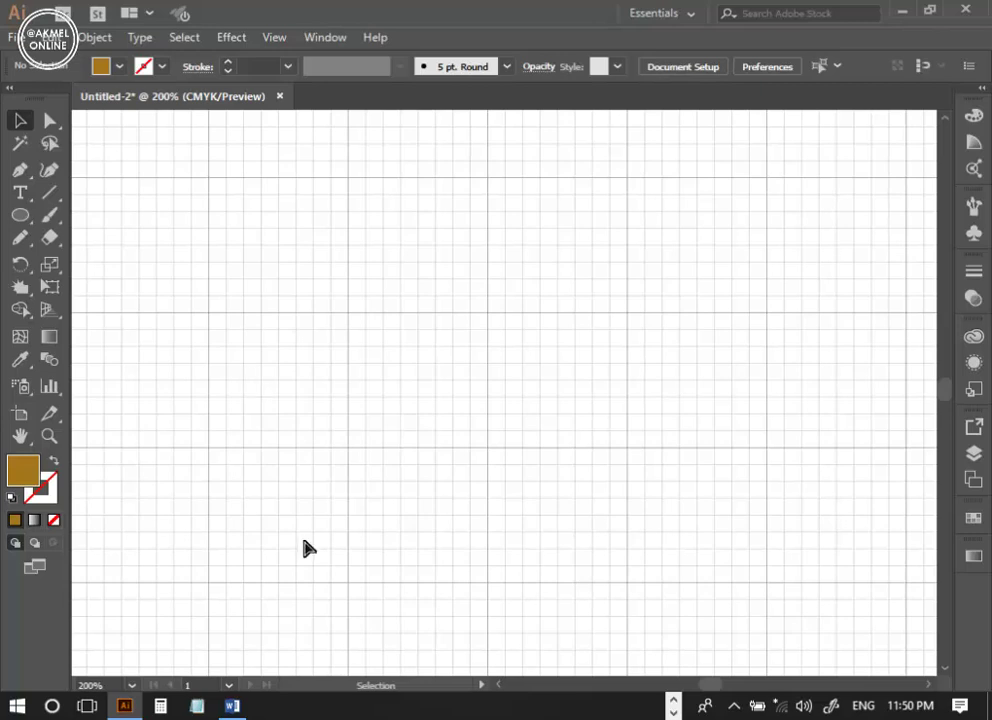
Step: Change the grid colour from Light Gray to Green in the Guides & Grid preferences
key("ctrl+k")
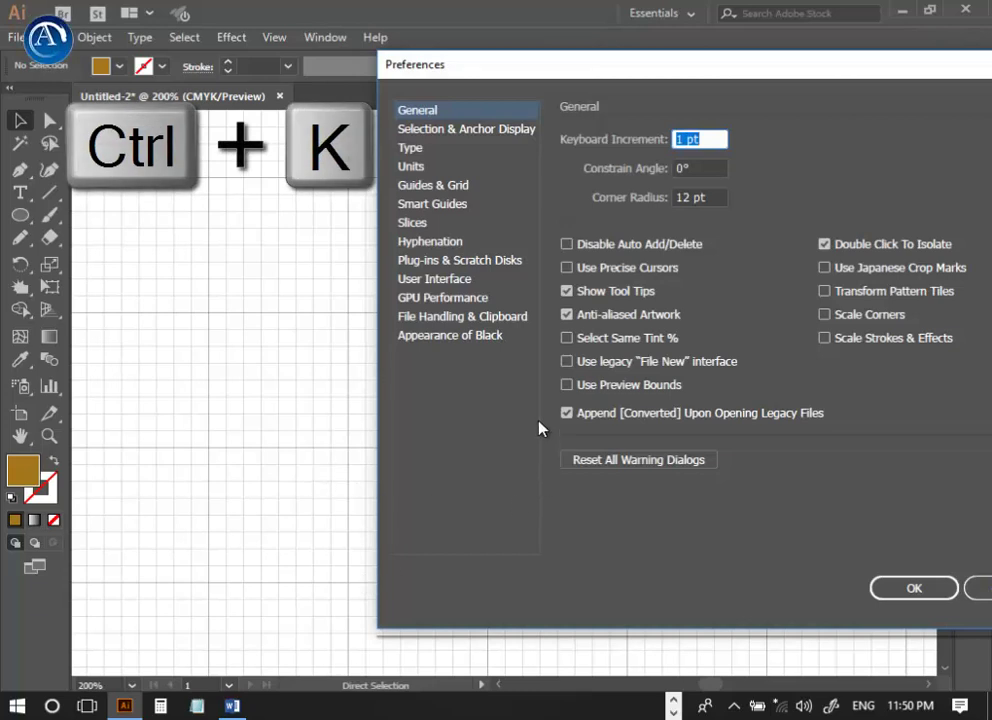
left_click(453, 188)
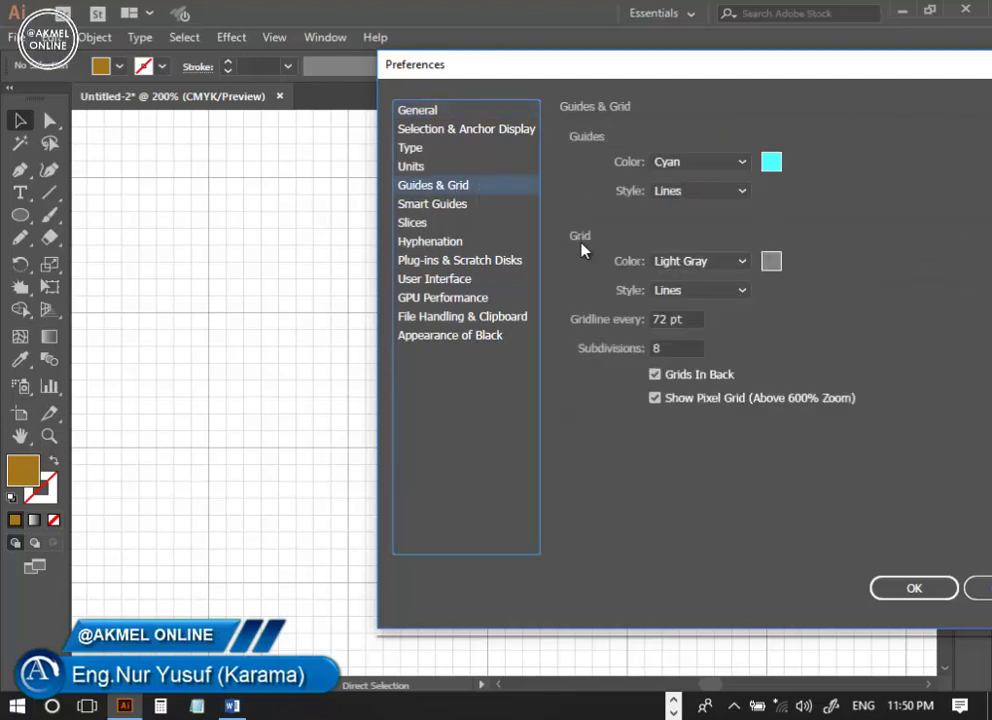
left_click(742, 266)
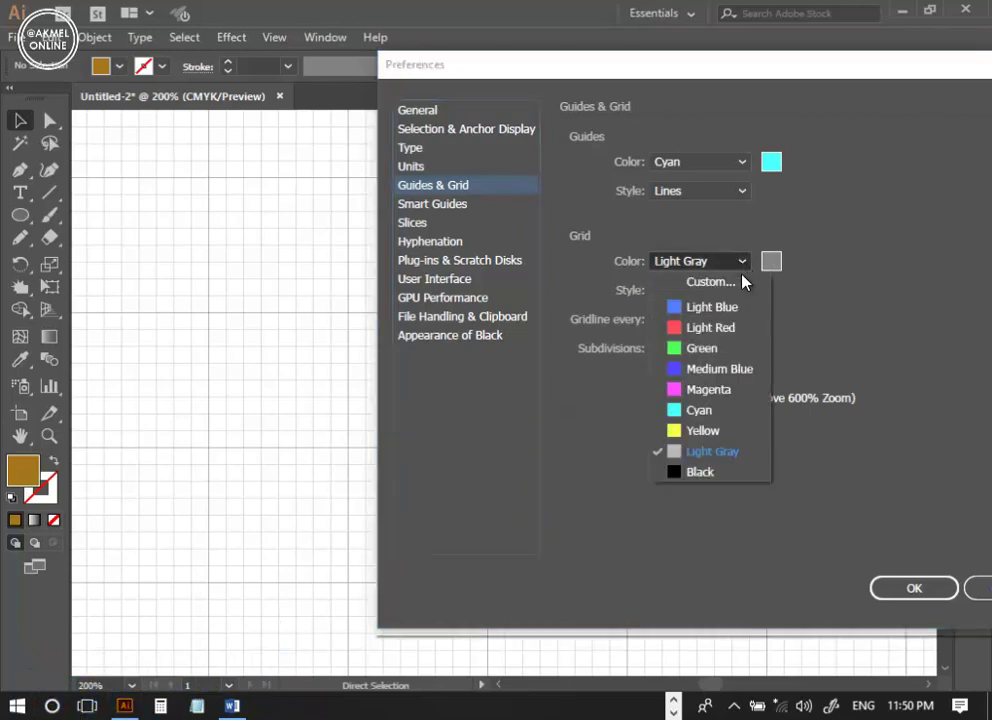
left_click(720, 350)
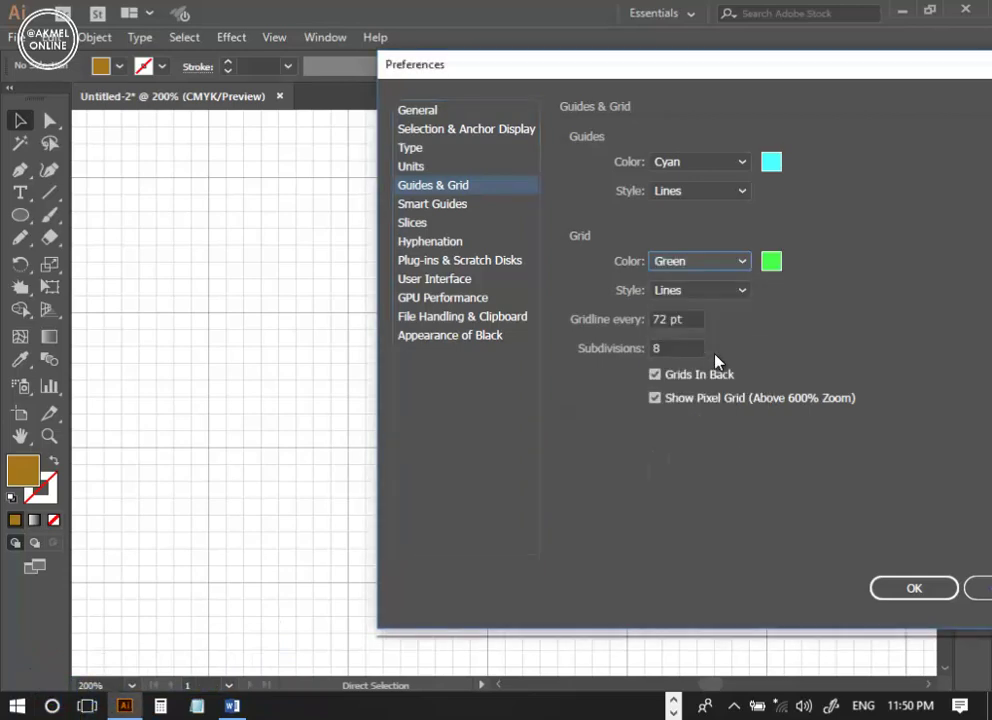
left_click(916, 588)
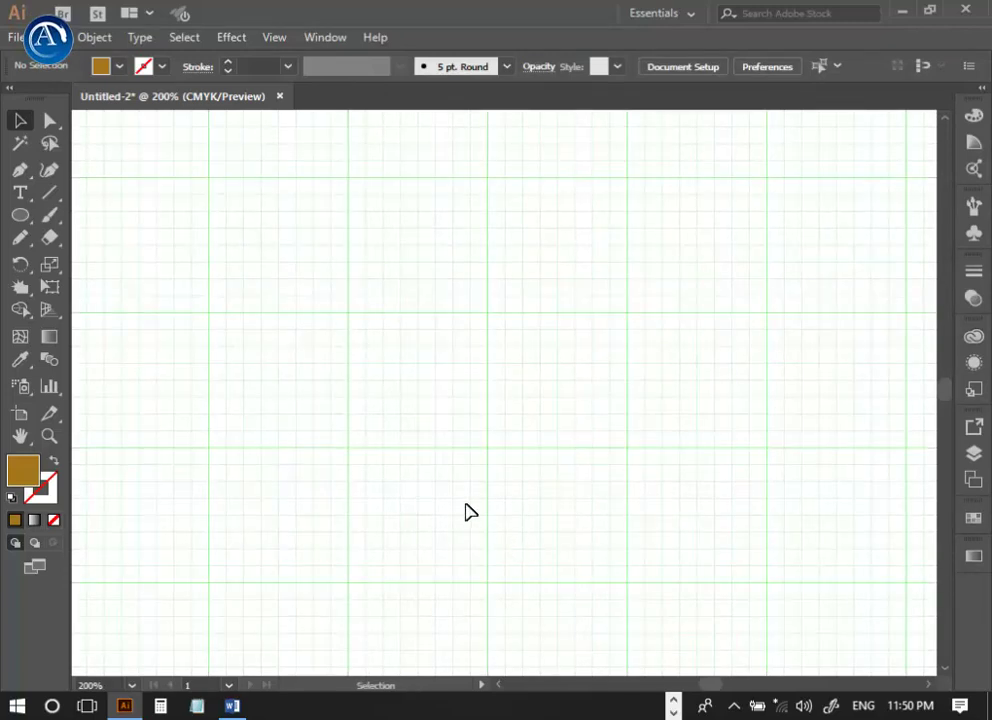
Step: Draw a tall, narrow brown rectangle for the T-shirt body
key("r")
key("m")
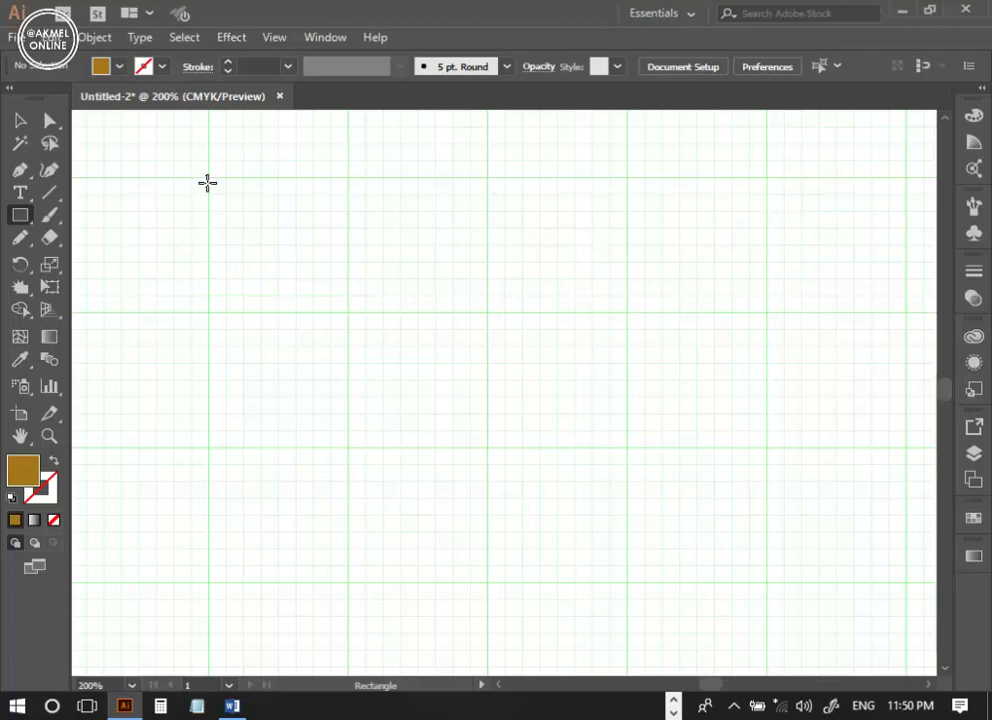
mouse_move(206, 173)
left_mouse_down()
mouse_move(423, 404)
mouse_move(506, 589)
left_mouse_up()
left_click_drag(619, 717, 615, 719)
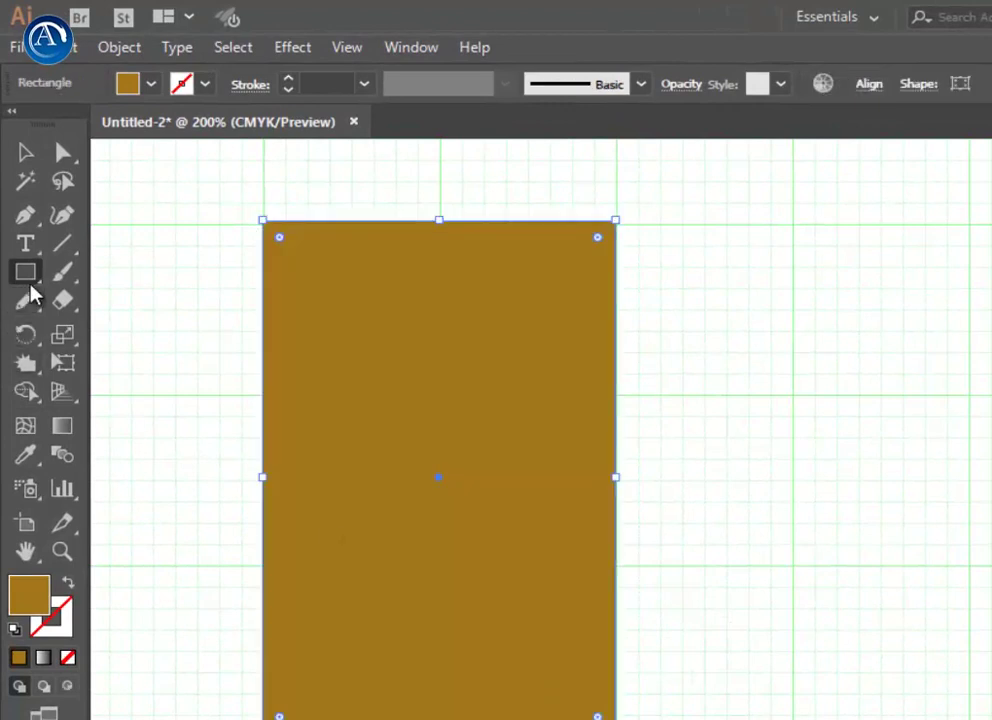
Step: Draw a rounded-rectangle sleeve at the body's upper-left, tilted outward and widened
left_click_drag(33, 293, 146, 270)
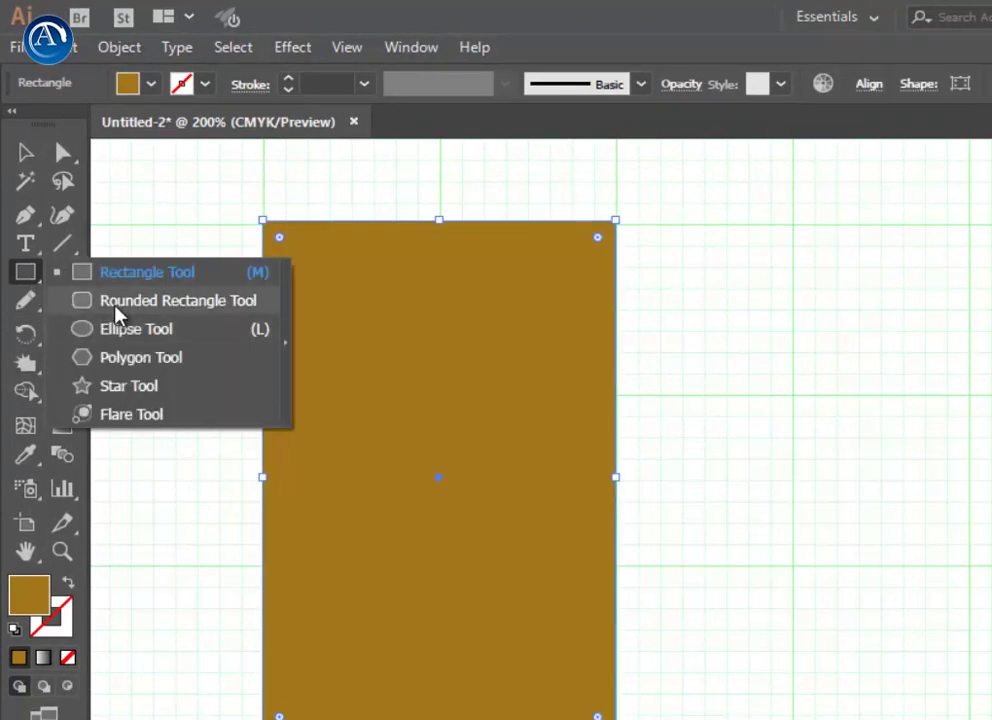
left_click_drag(179, 227, 248, 393)
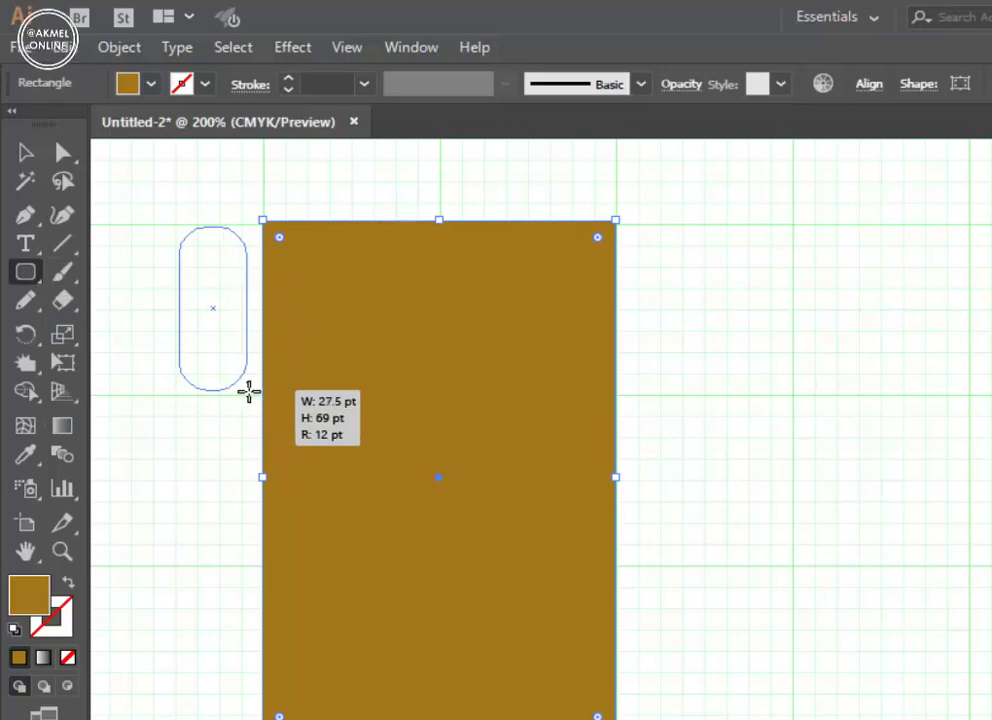
left_click_drag(248, 393, 215, 352)
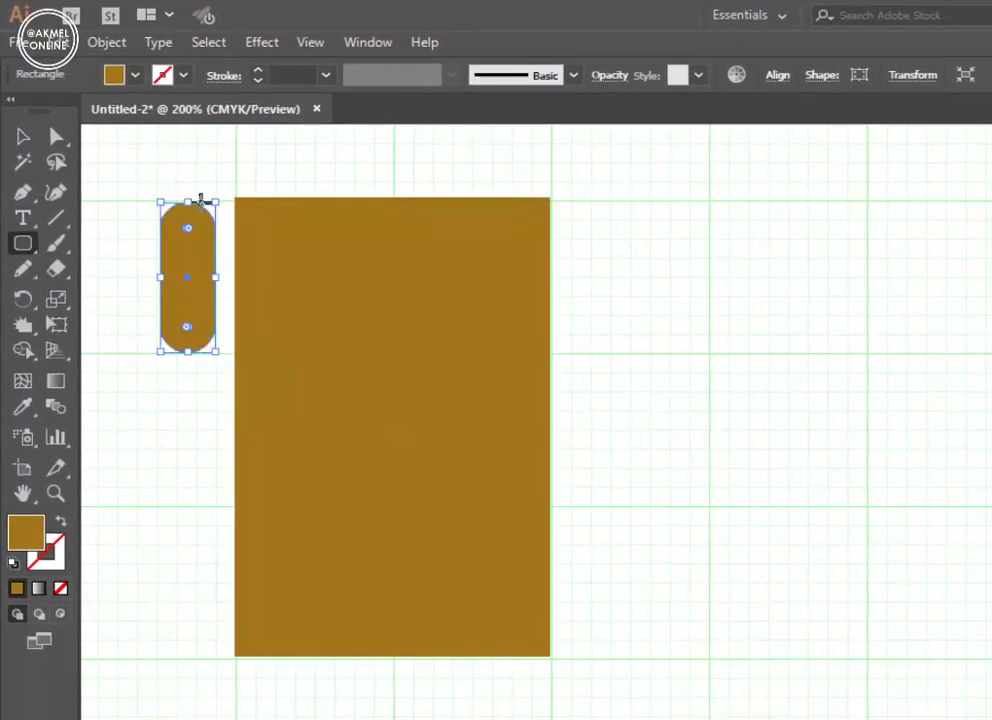
mouse_move(153, 348)
left_mouse_down()
mouse_move(130, 322)
mouse_move(136, 328)
left_mouse_up()
left_click(22, 136)
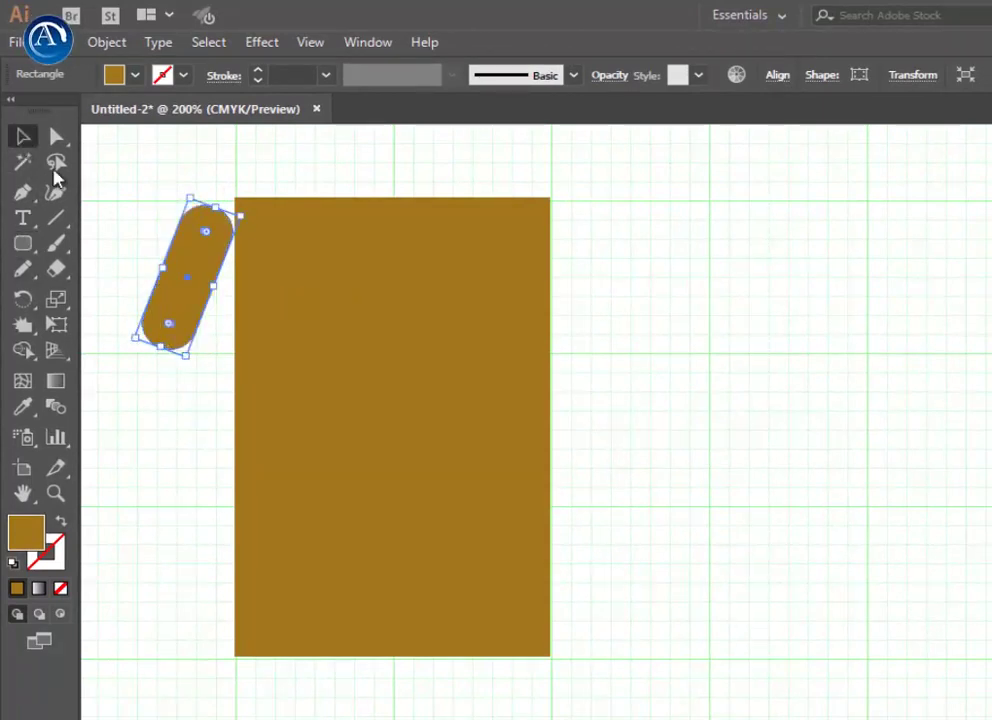
left_click_drag(158, 270, 238, 258)
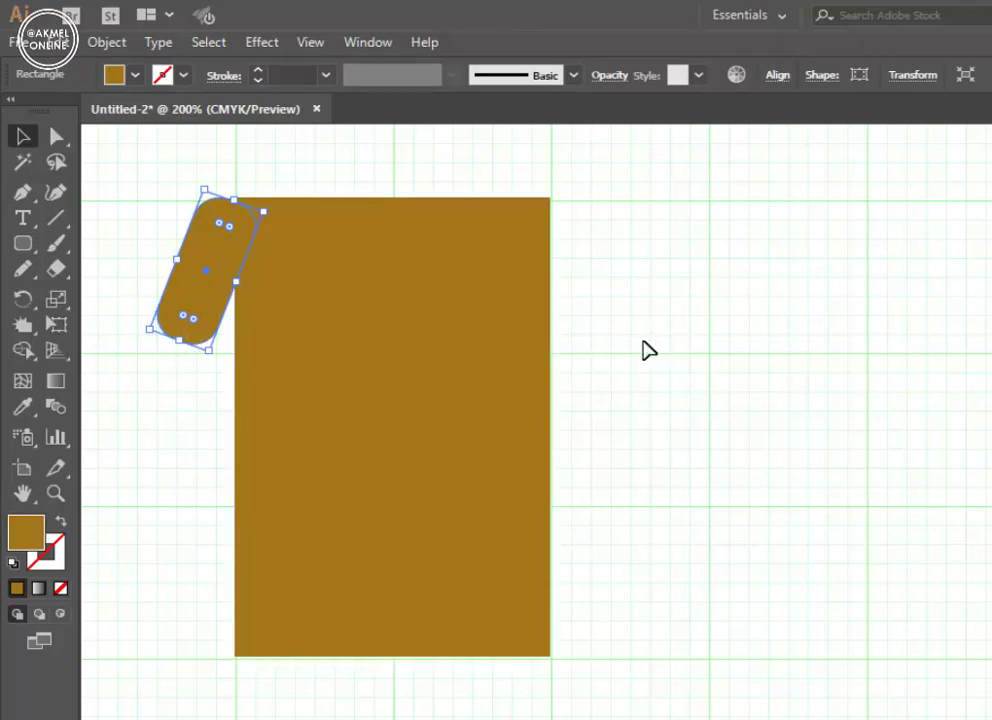
Step: Lengthen the tilted sleeve downward and leave it selected
left_click(647, 348)
left_click_drag(205, 302, 207, 297)
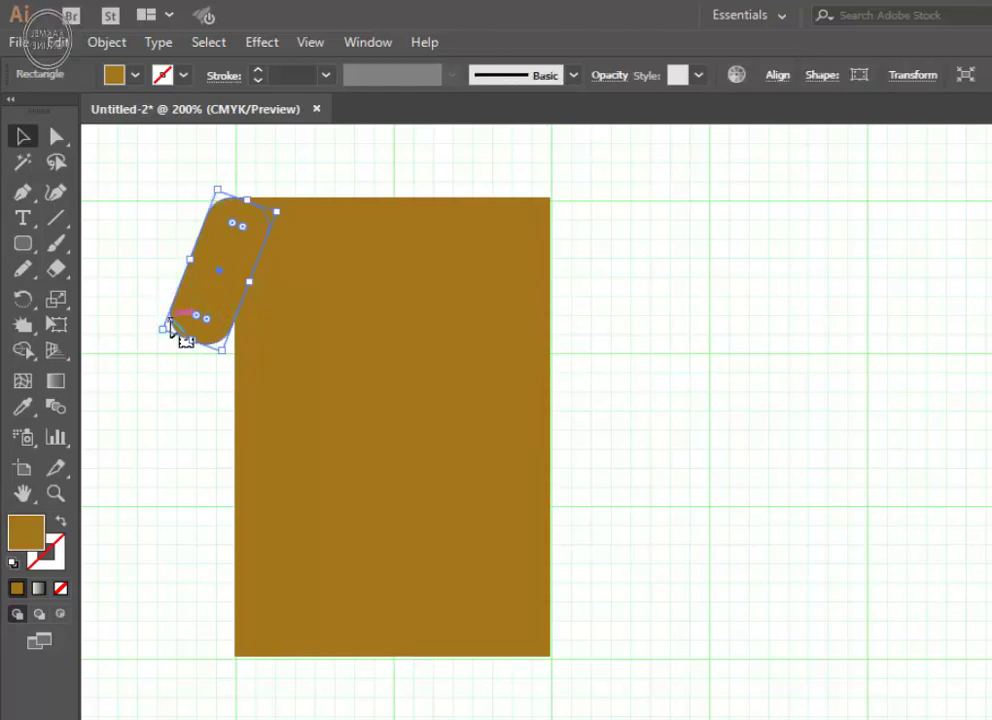
left_click(177, 399)
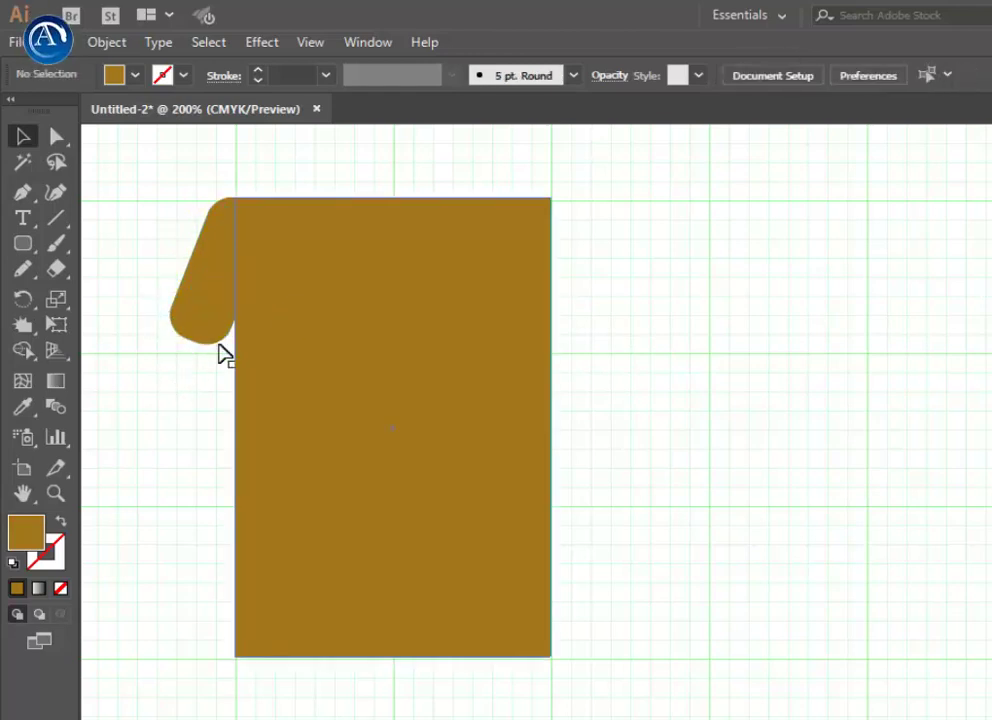
left_click(221, 343)
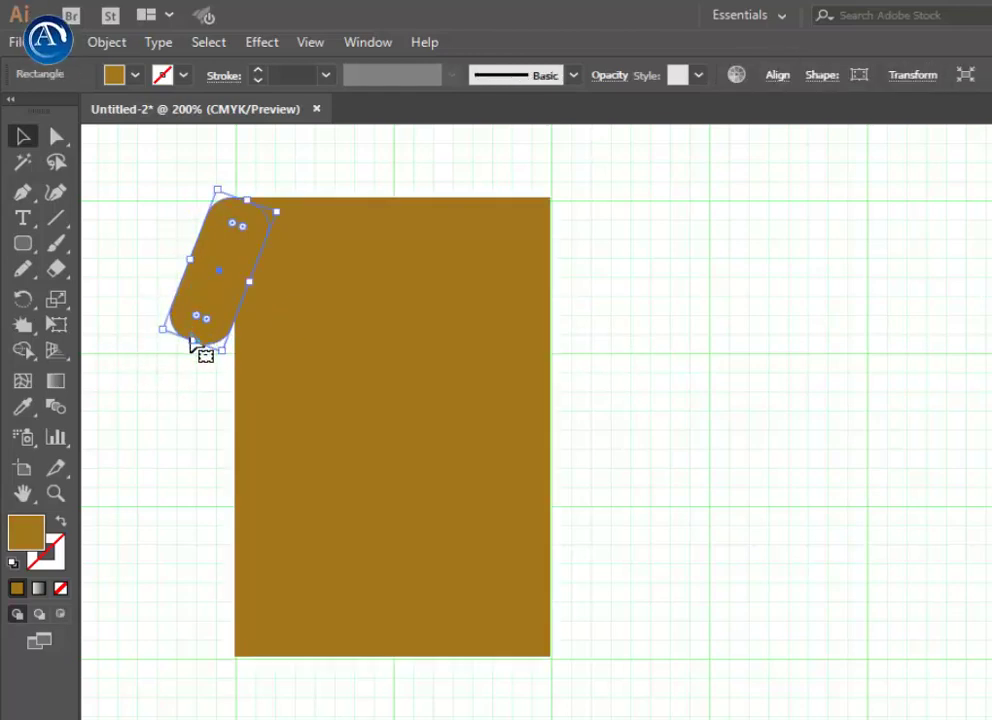
left_click_drag(190, 344, 188, 356)
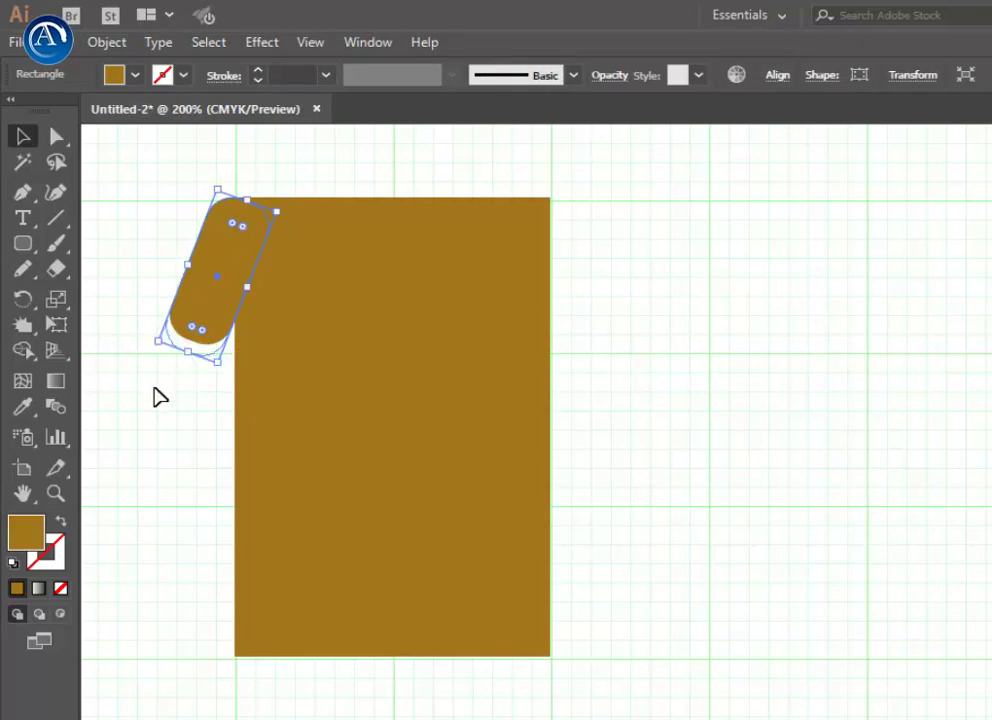
left_click(165, 425)
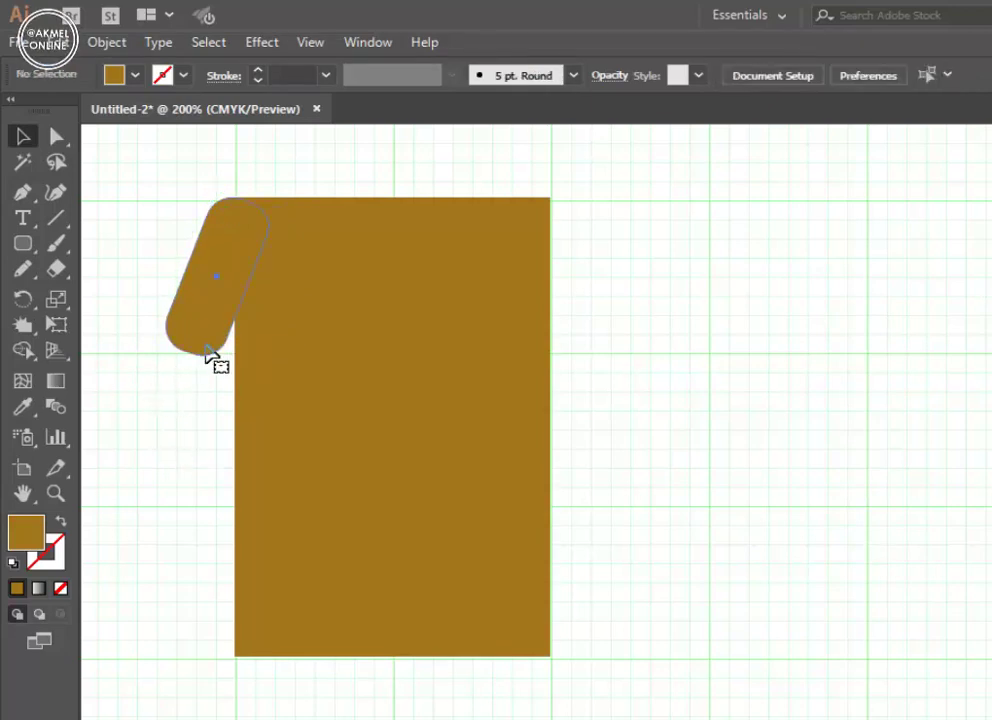
left_click(173, 289)
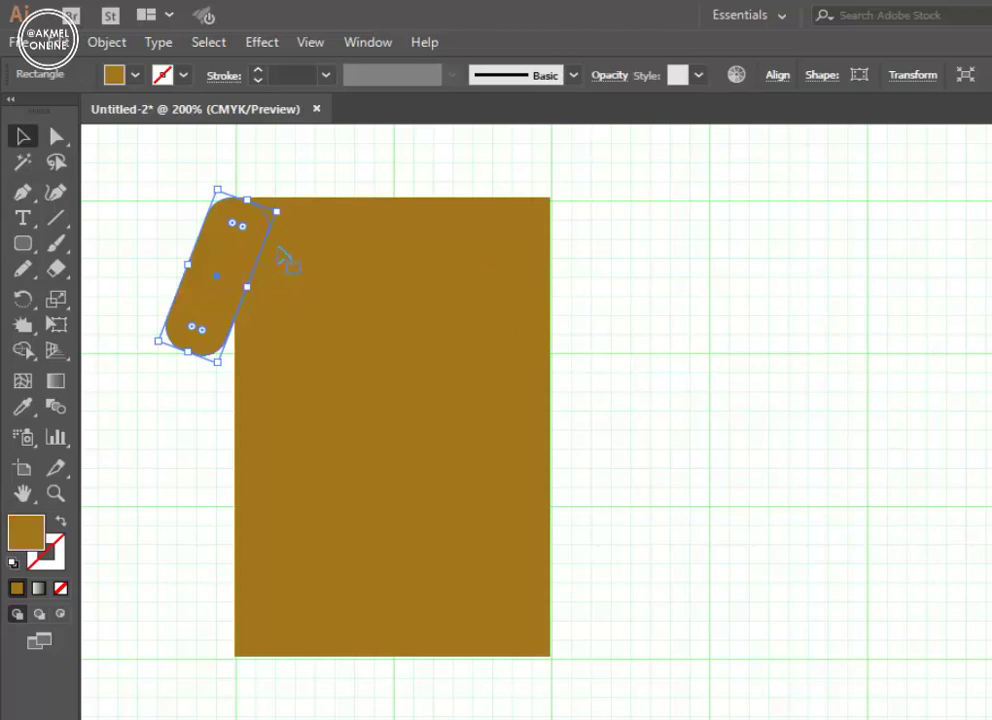
left_click(150, 262)
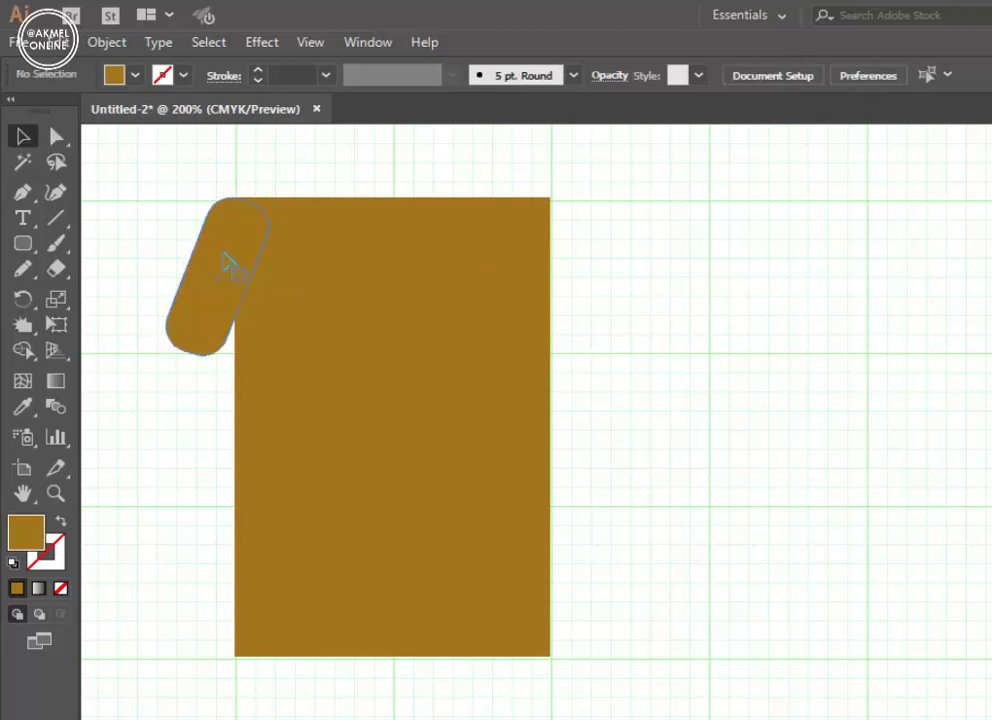
left_click(227, 263)
Step: Make a vertically reflected copy of the left sleeve
right_click(247, 265)
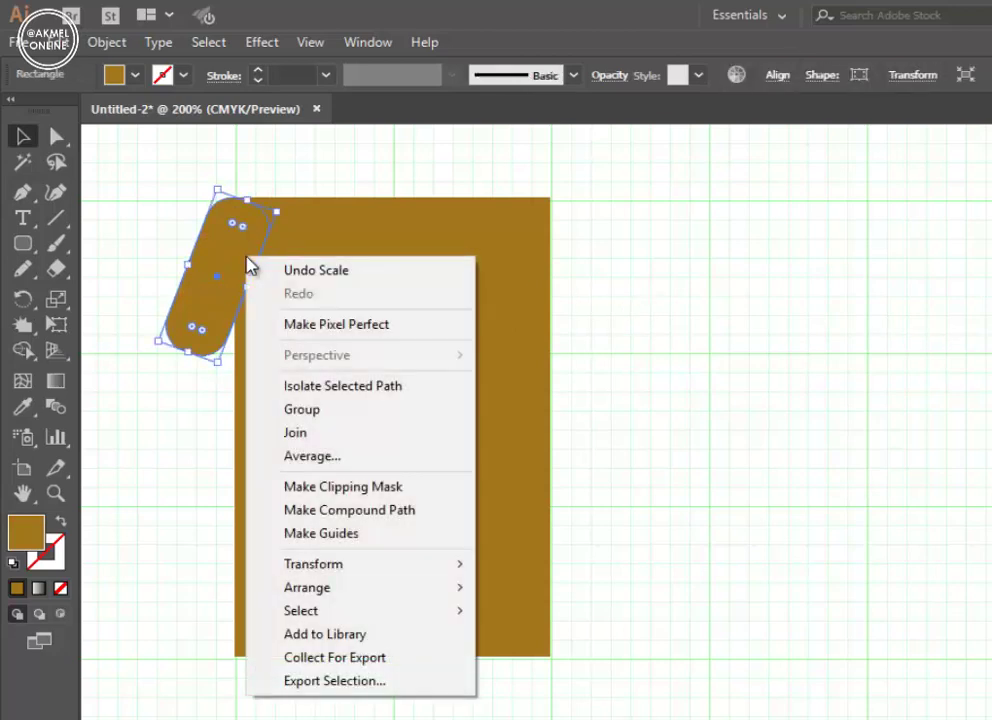
mouse_move(320, 564)
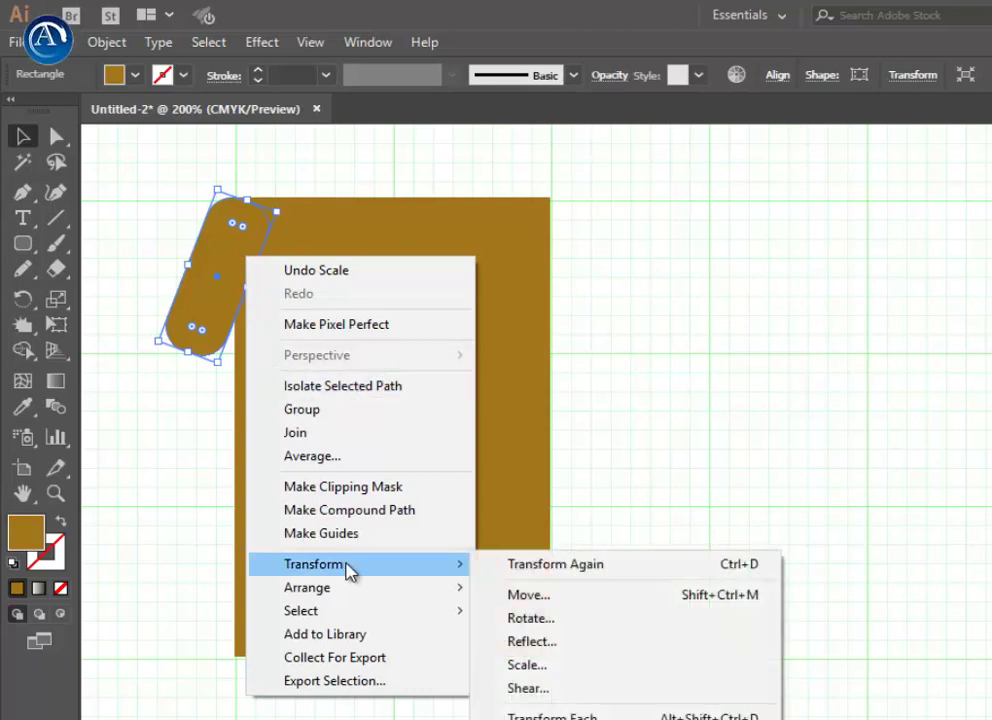
left_click(578, 643)
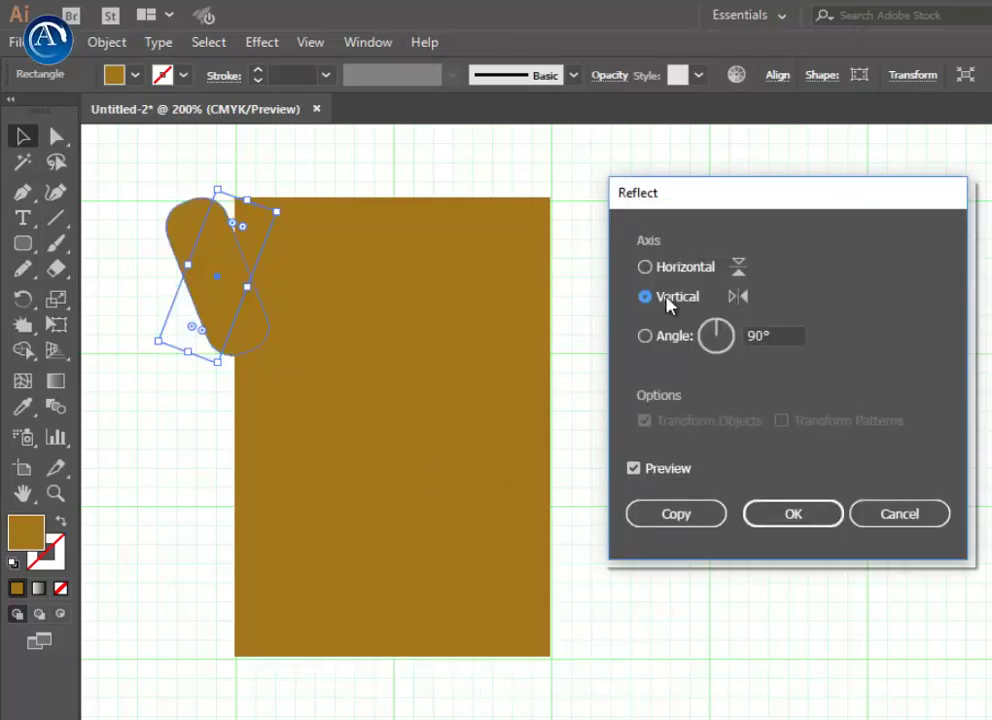
left_click(699, 518)
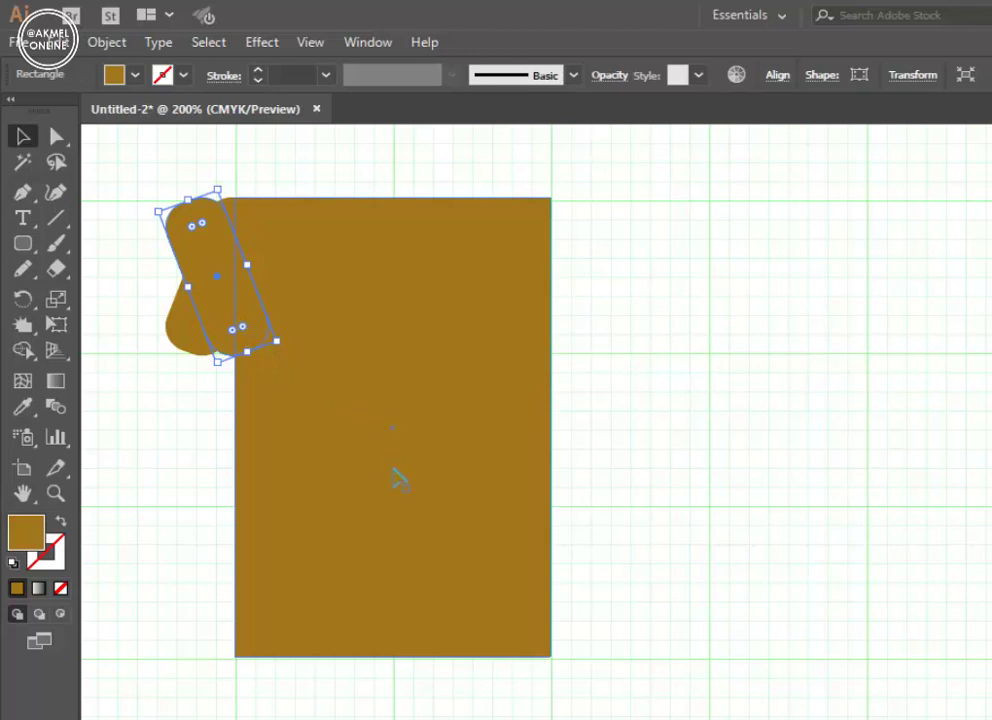
Step: Nudge the reflected sleeve onto the body's upper-right edge with the arrow keys
key("shift+Right")
key("shift+Right")
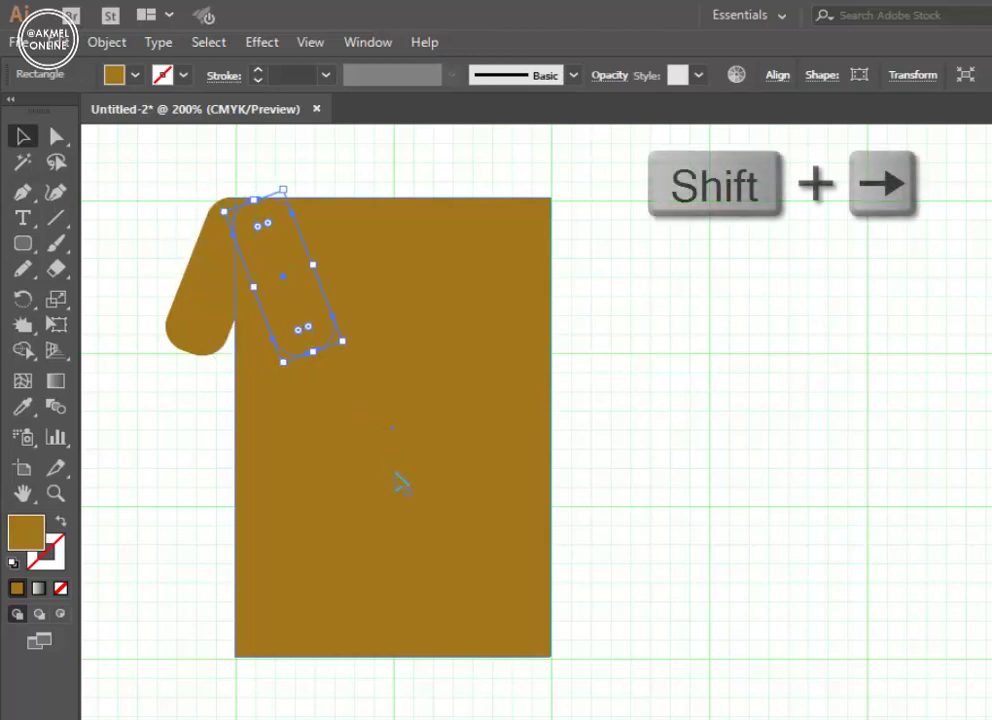
key("shift+Right")
key("shift+Right")
key("shift+Right")
key("shift+Right")
key("shift+Left")
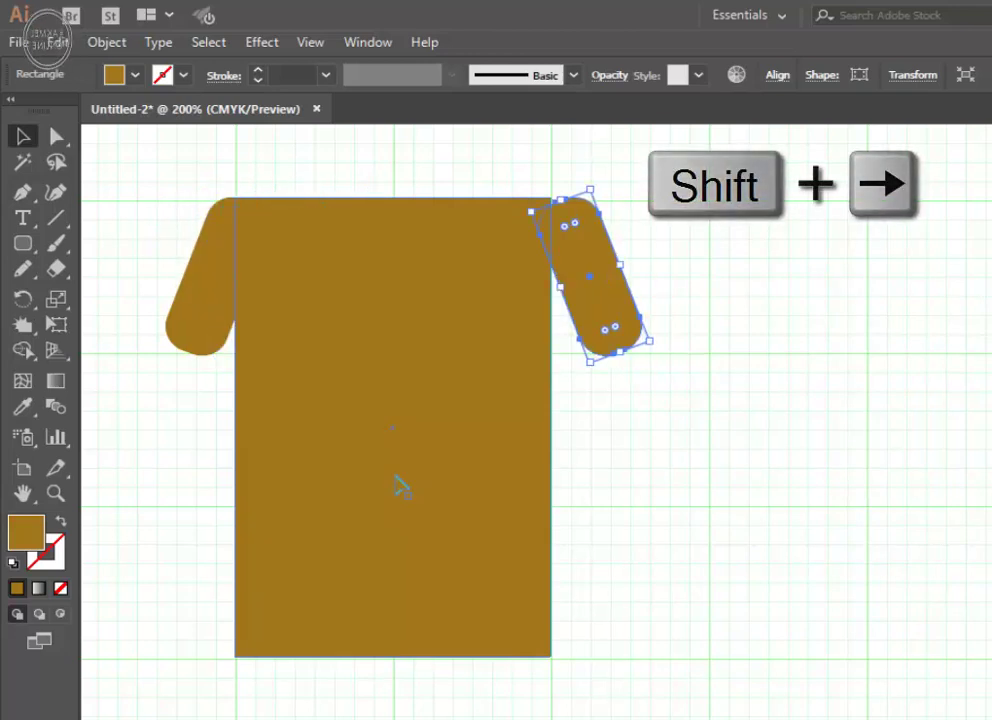
key("Left")
key("Left")
key("Left")
key("Left")
key("Left")
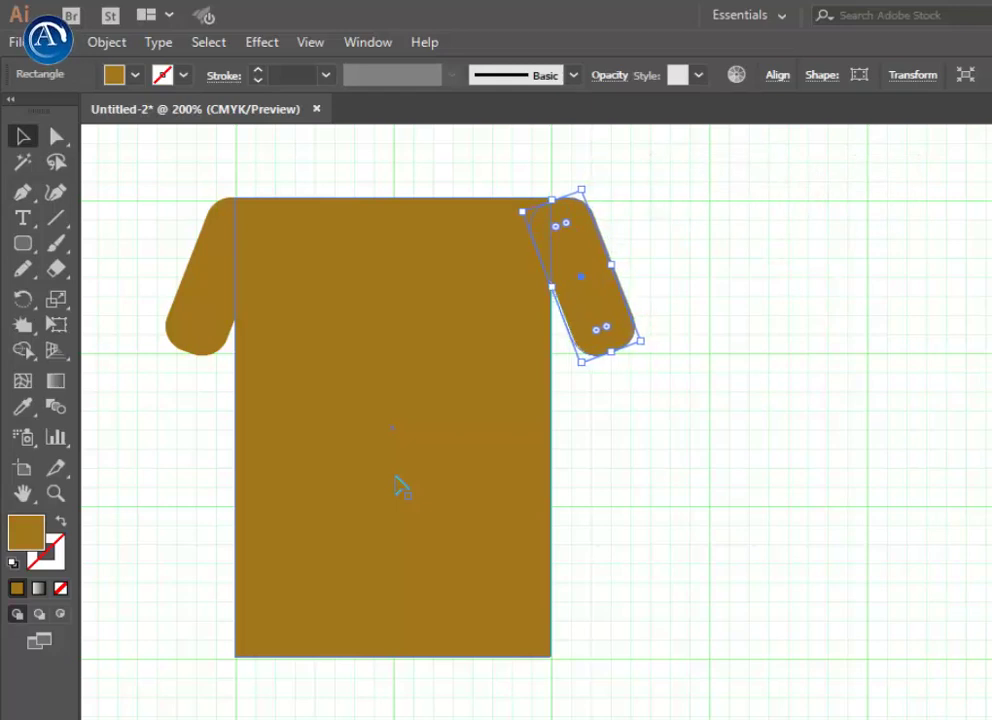
key("Left")
key("Left")
key("Left")
key("Left")
key("Left")
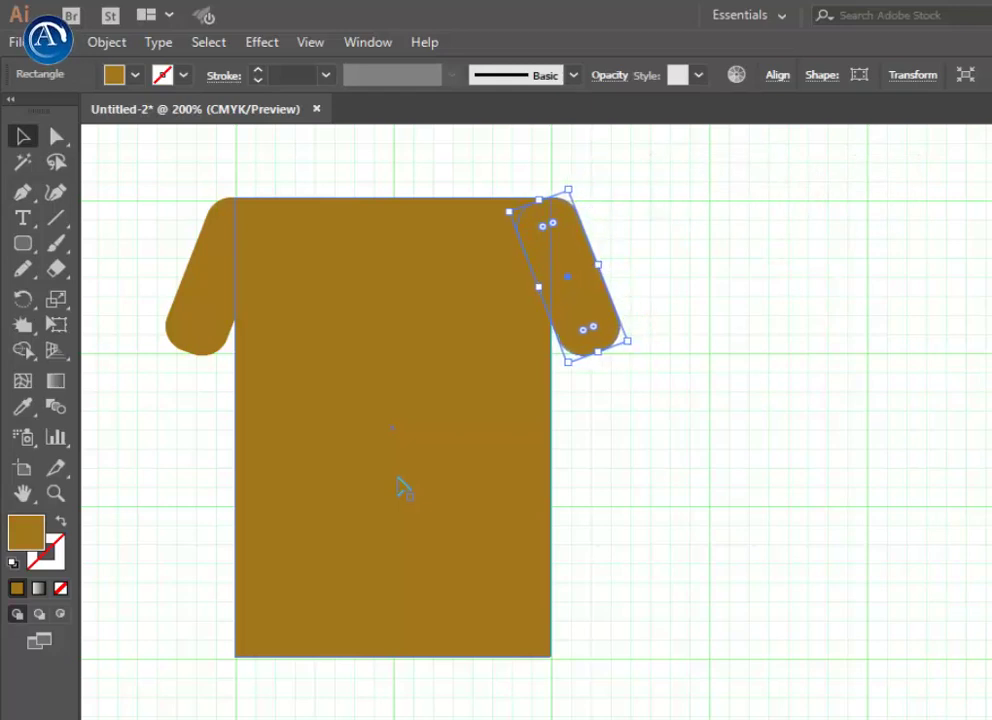
key("Right")
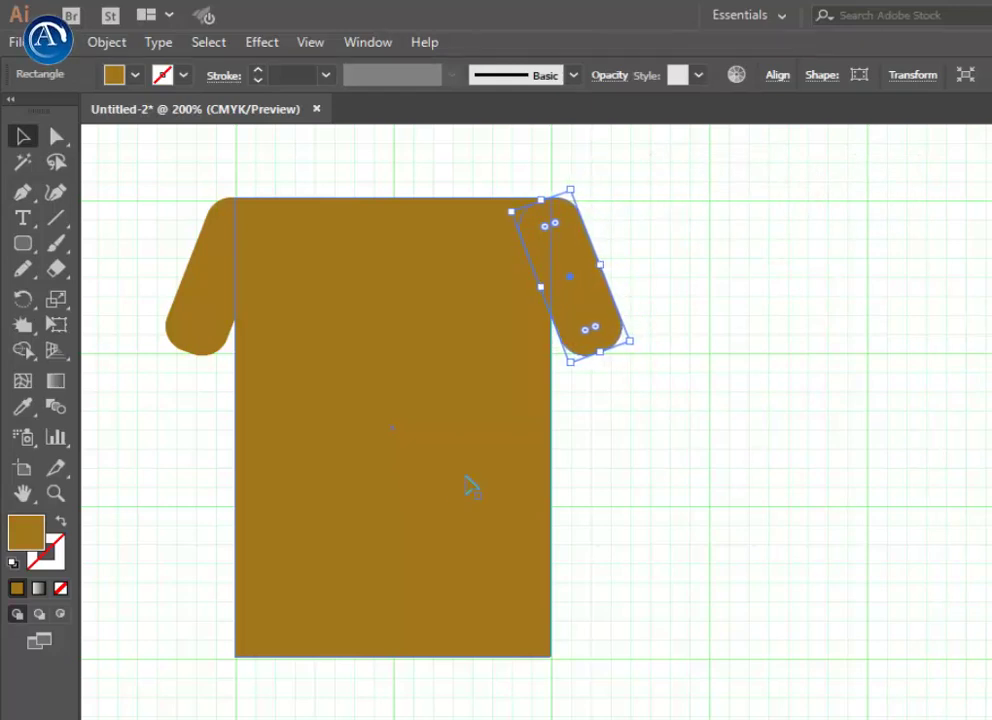
left_click(697, 421)
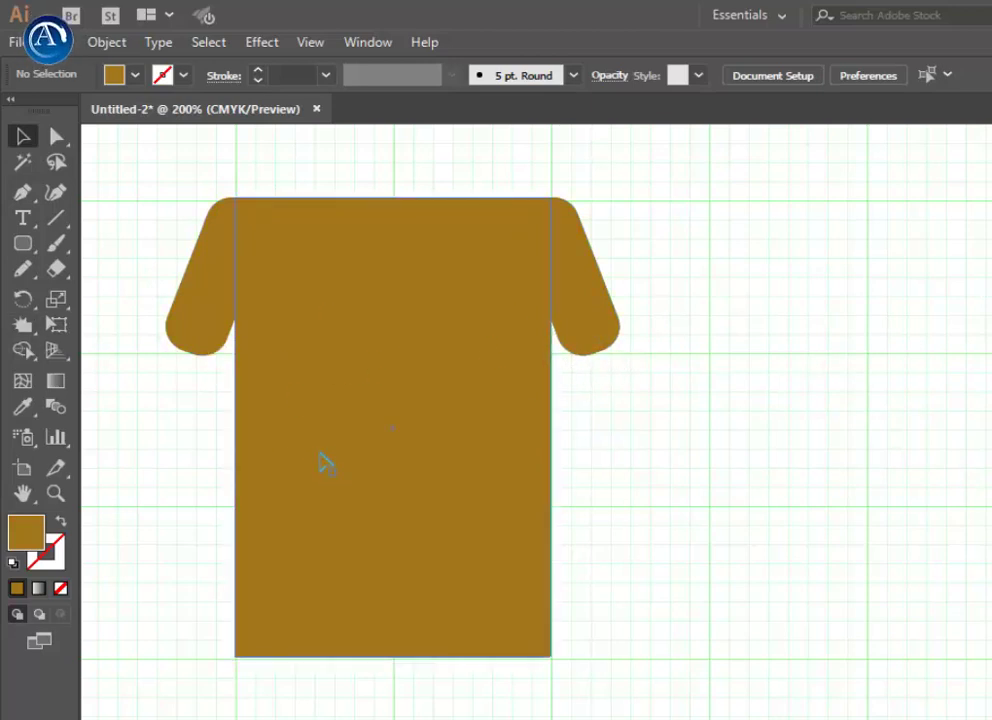
Step: Draw an upright ellipse over the neckline and pull its bottom point down 15 pt into a sharp corner
scroll(322, 432, "up", 1)
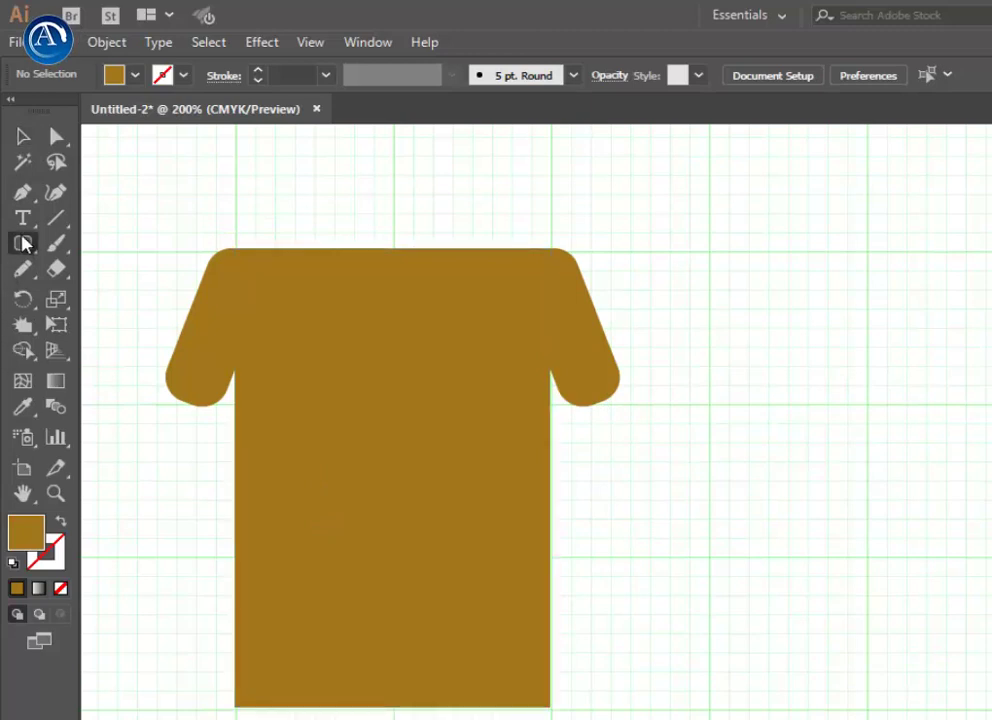
left_click_drag(23, 243, 105, 294)
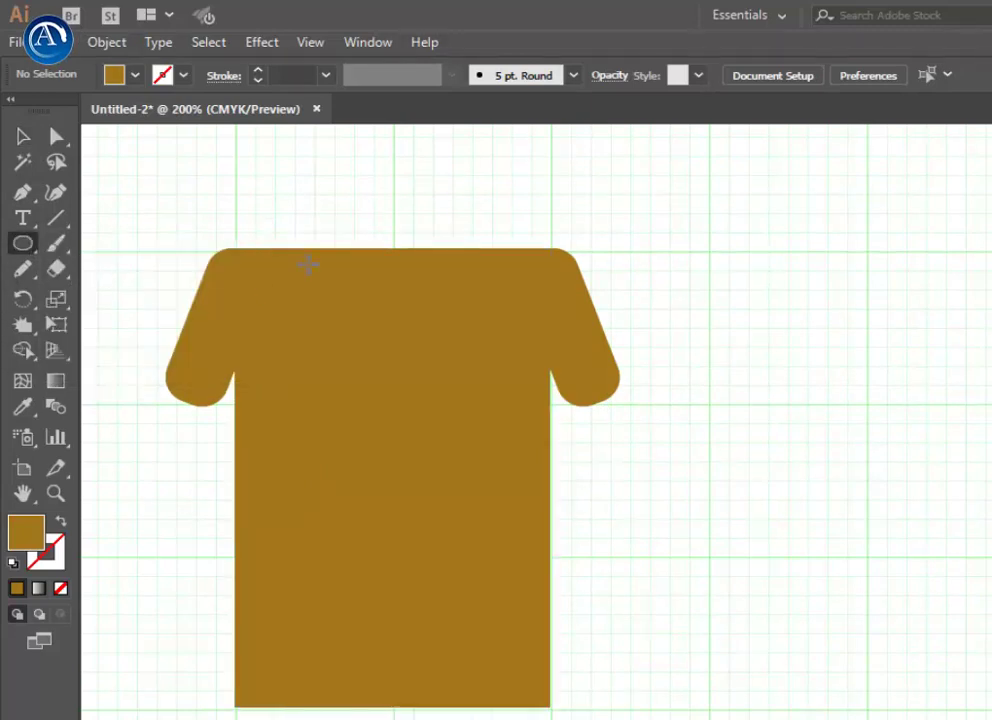
left_click_drag(328, 170, 466, 370)
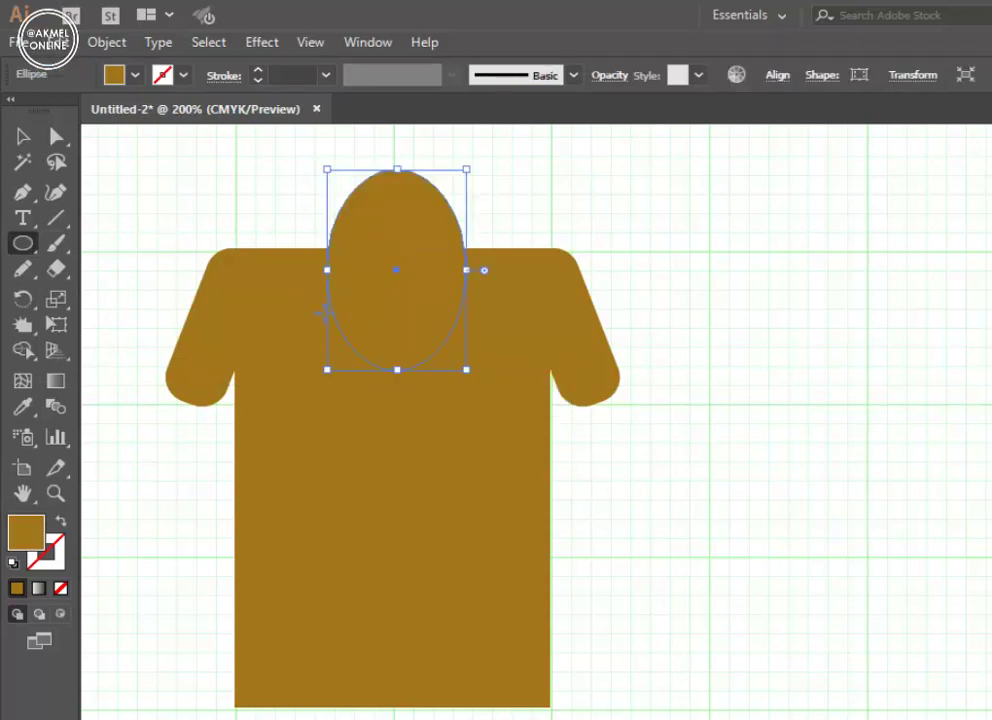
key("a")
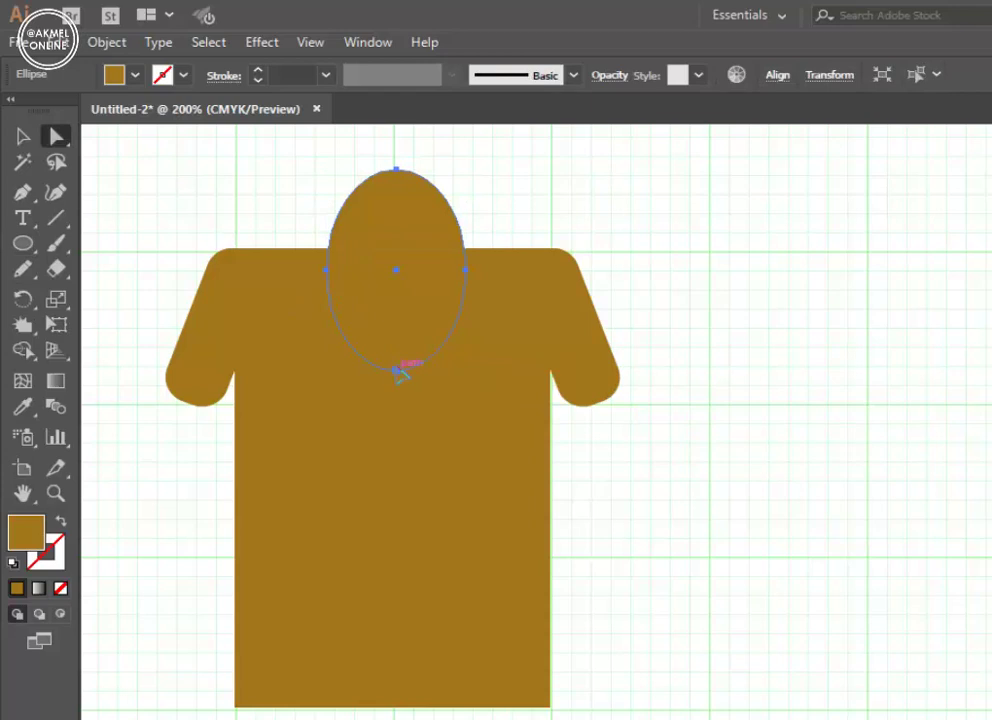
left_click(397, 371)
left_click_drag(397, 371, 397, 401)
left_click(163, 74)
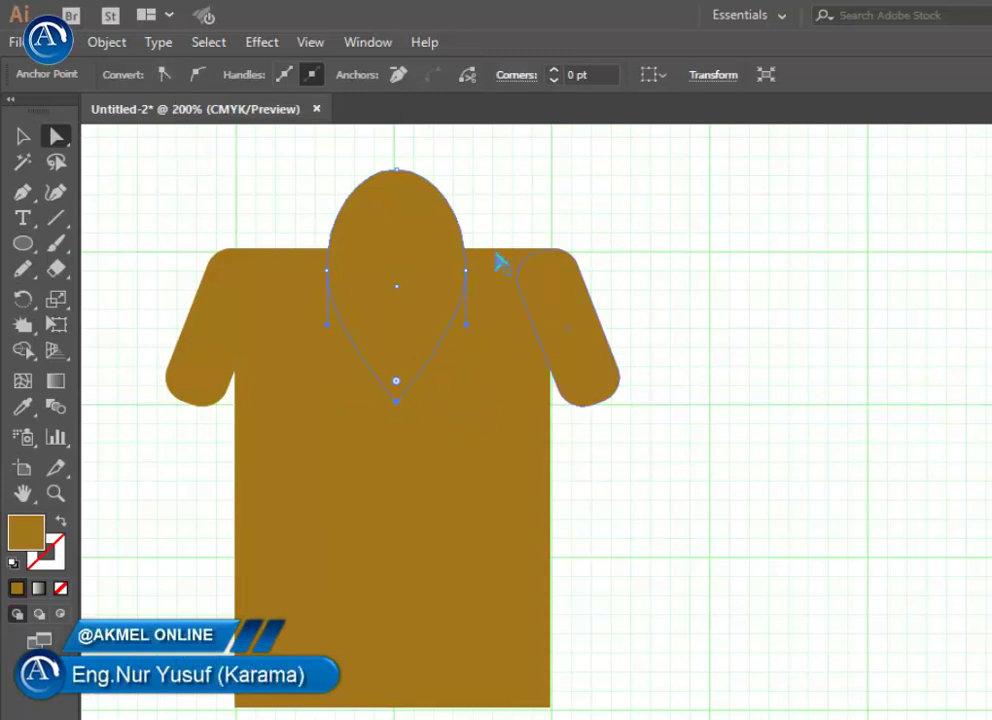
Step: Nudge the teardrop right, send it behind the shirt body, and select all shirt pieces
left_click(327, 313, "shift")
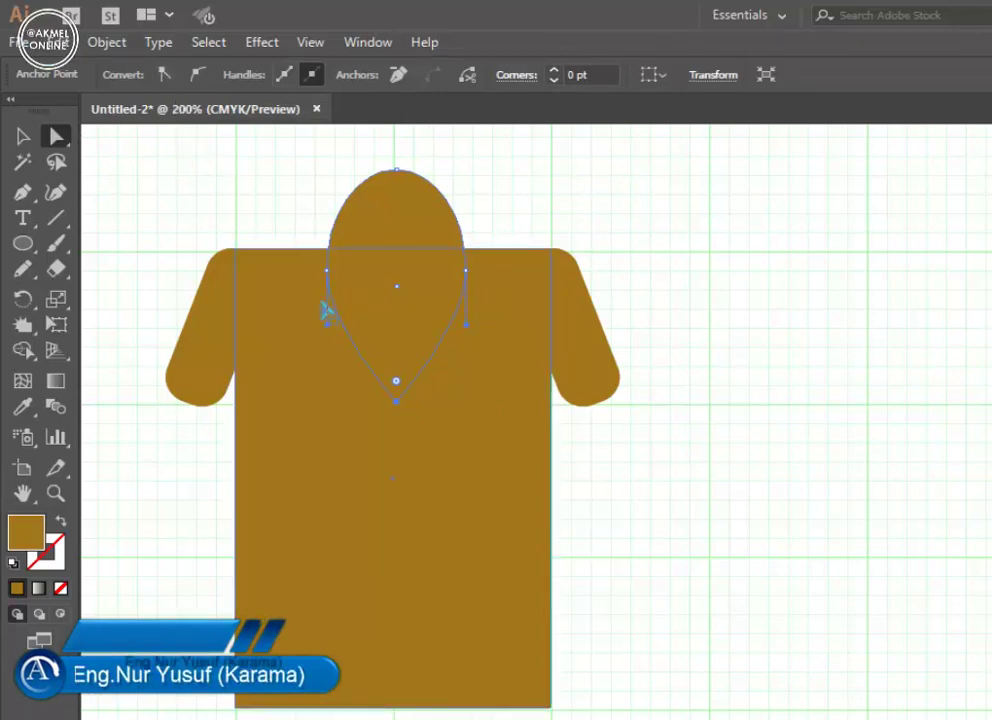
key("v")
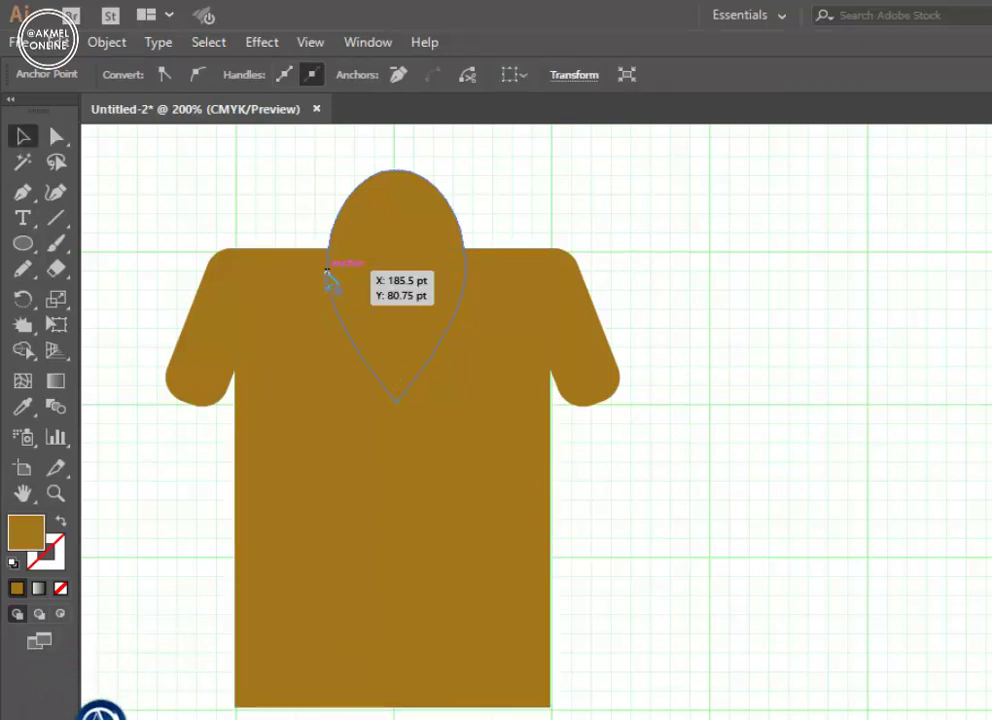
left_click(350, 285)
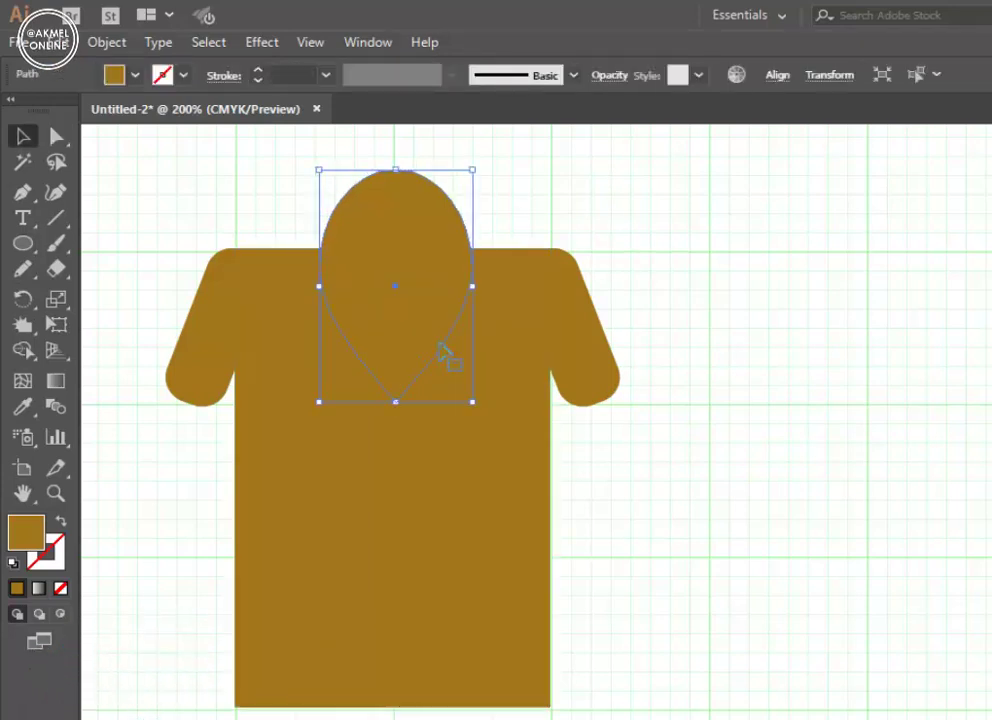
key("Right")
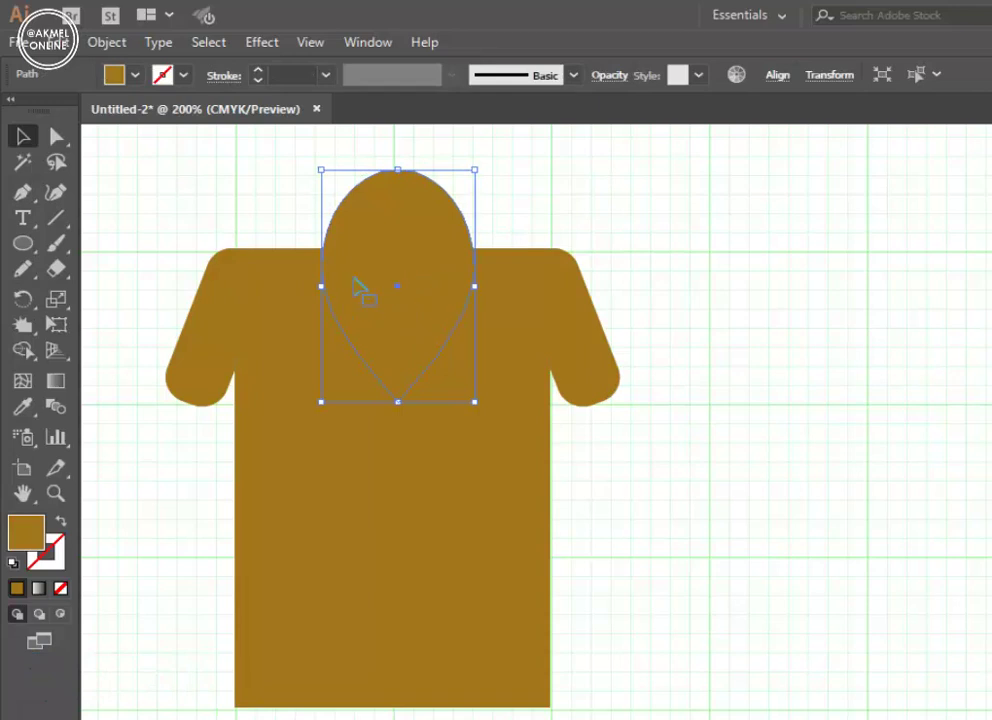
key("ctrl+shift+bracketleft")
key("ctrl+shift+a")
scroll(166, 394, "left", 3)
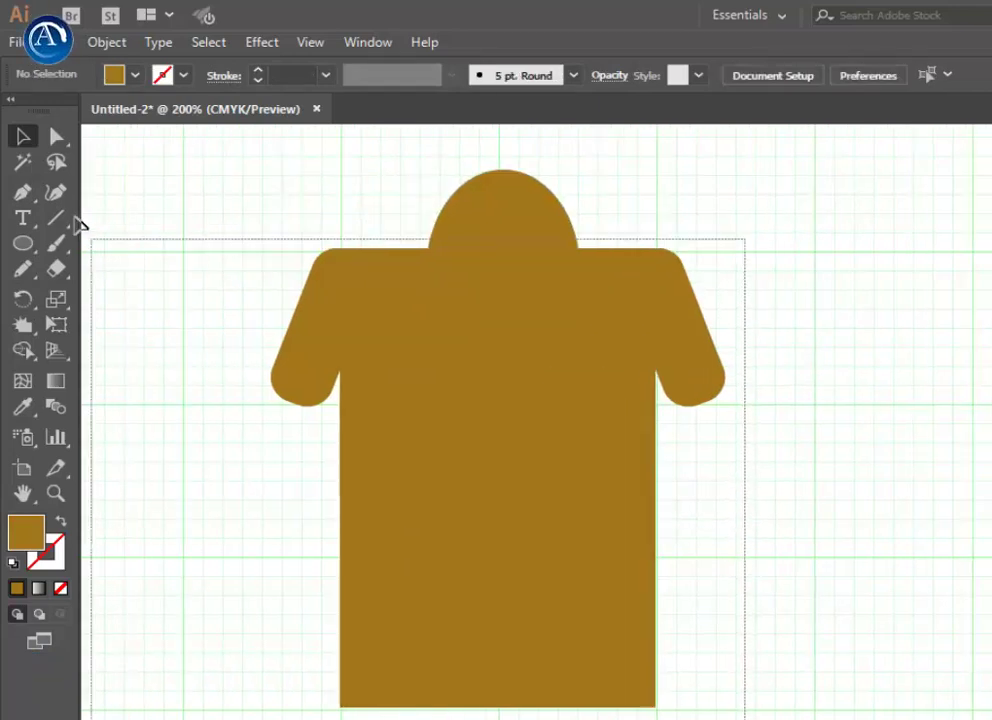
scroll(536, 420, "left", 5)
left_click_drag(980, 700, 530, 292)
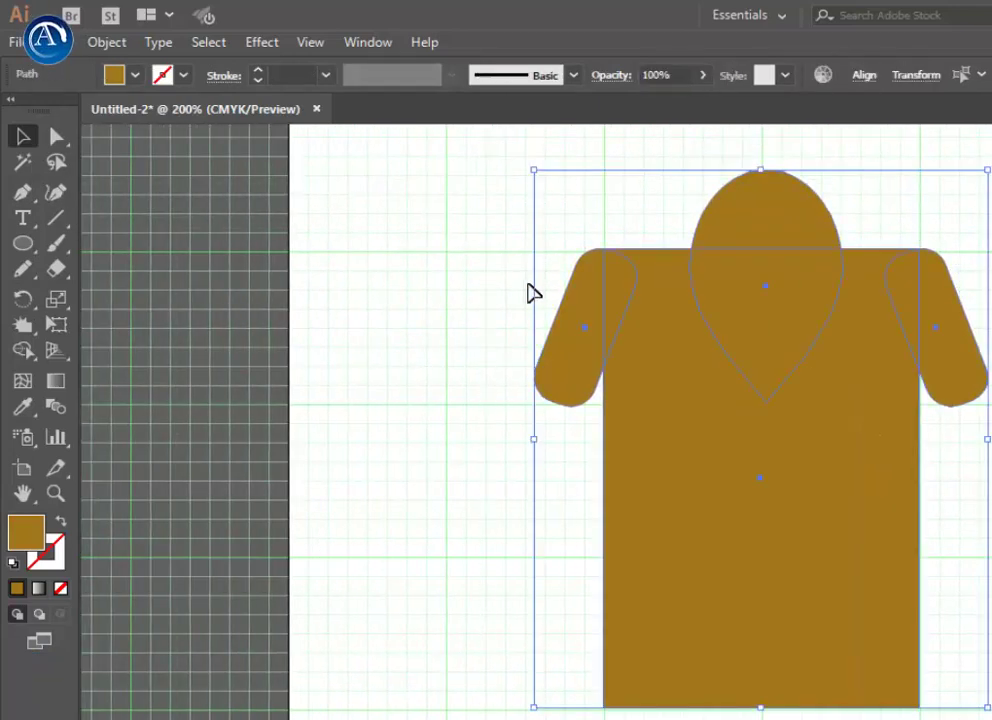
Step: Merge the body and both sleeves into one shape, and combine the neck pieces, using Shape Builder
key("shift+m")
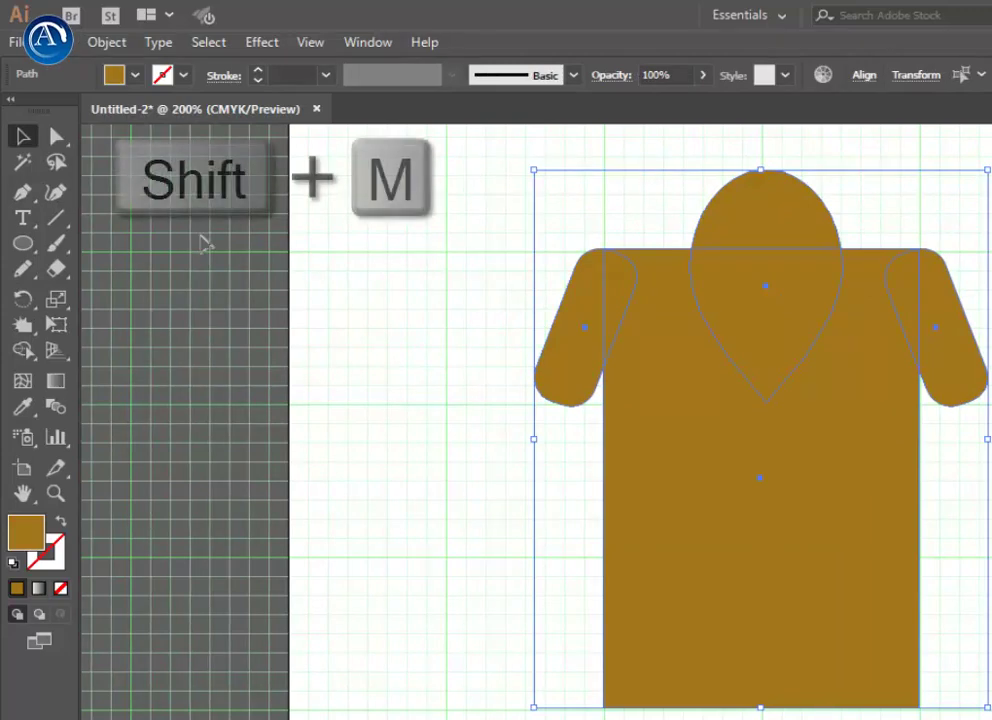
key("shift+m")
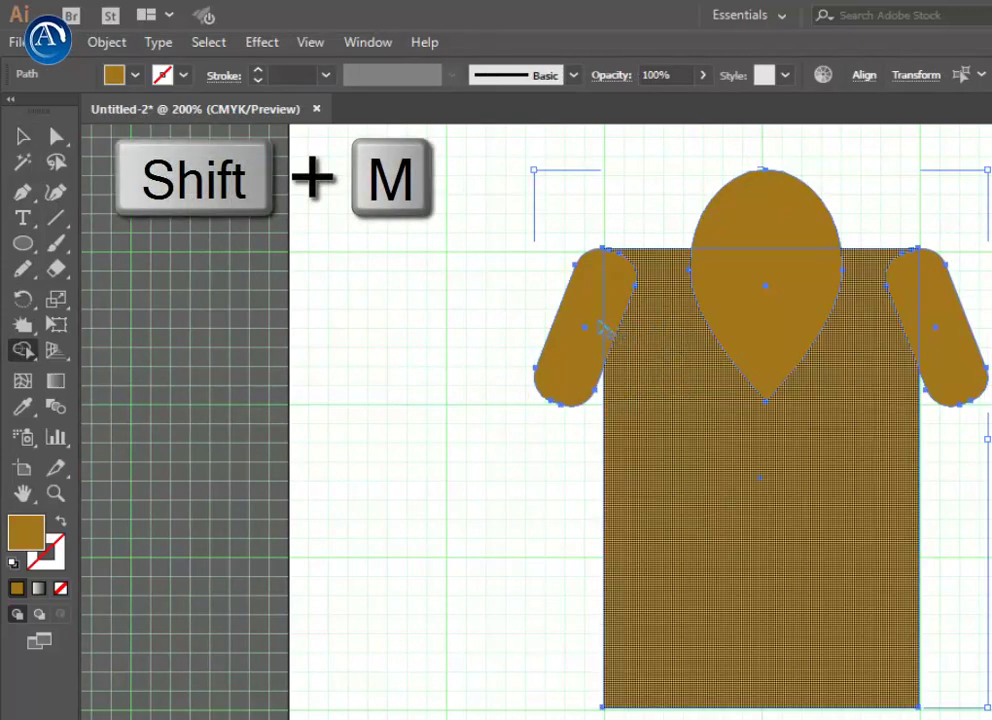
mouse_move(605, 330)
left_mouse_down()
mouse_move(925, 357)
mouse_move(918, 295)
left_mouse_up()
left_click_drag(965, 424, 930, 387)
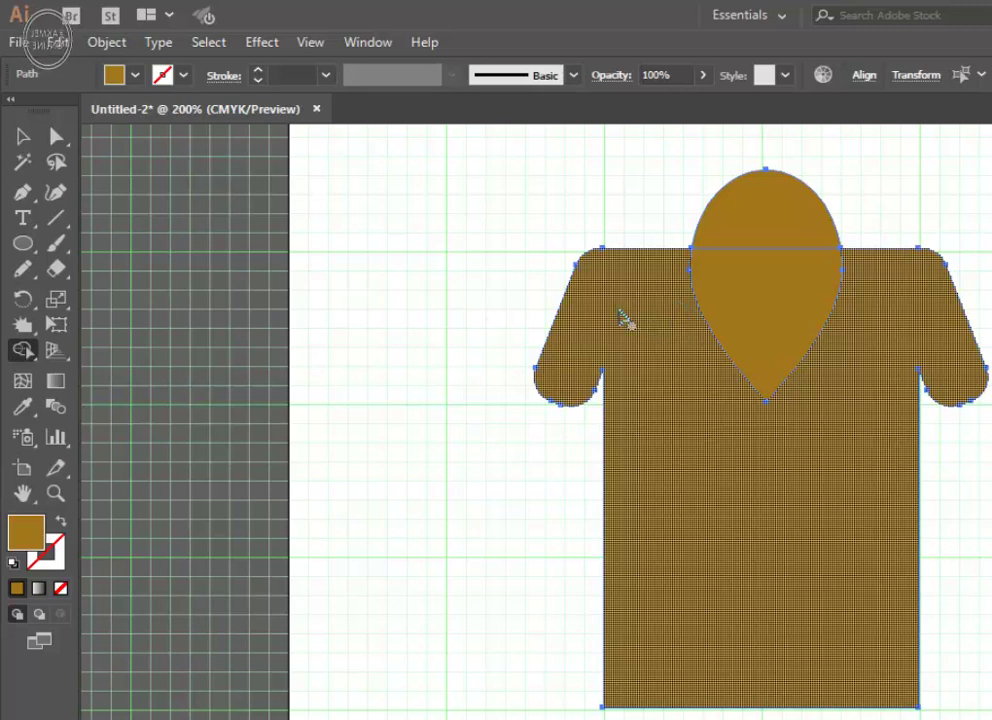
left_click_drag(766, 190, 760, 370)
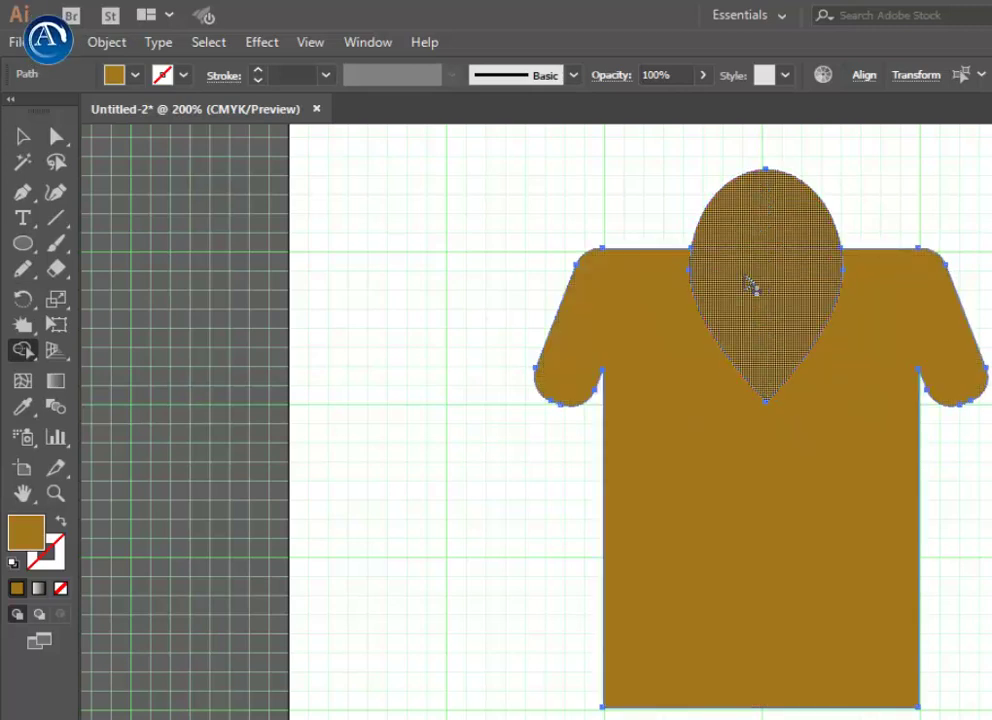
Step: Move the teardrop neck shape off the shirt, delete it, and reselect the shirt
key("v")
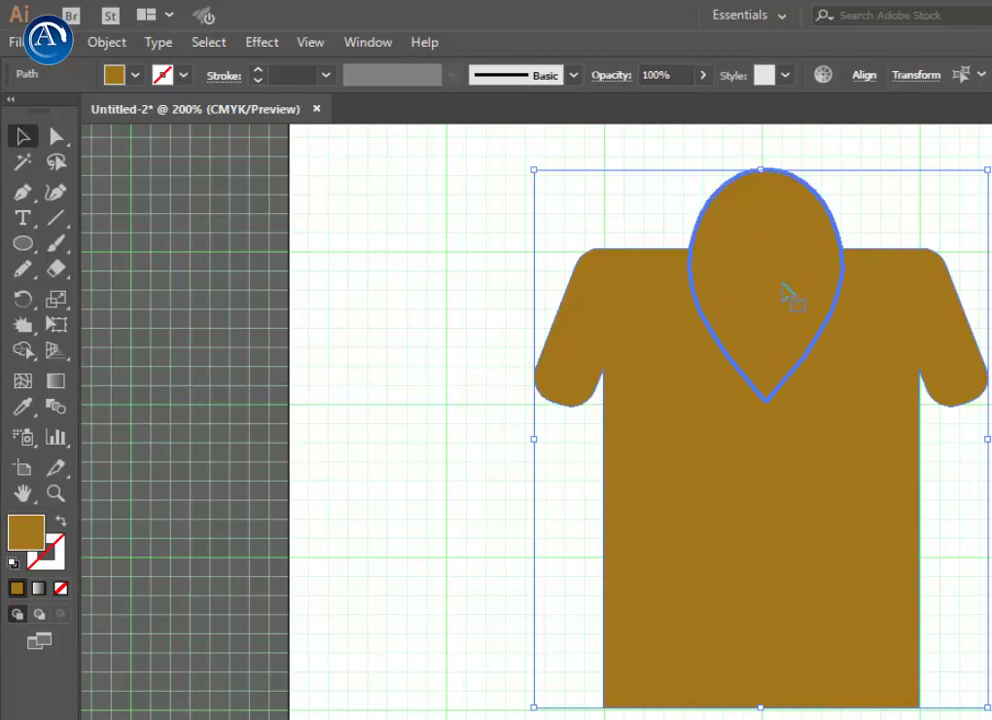
left_click(843, 150)
left_click(790, 261)
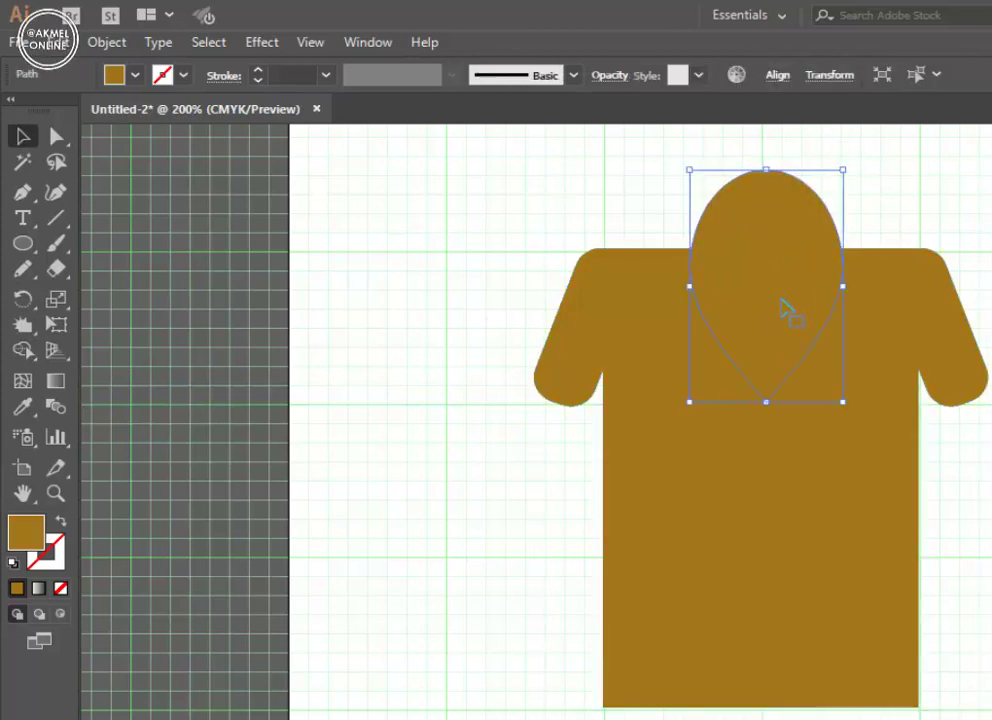
left_click_drag(790, 288, 450, 358)
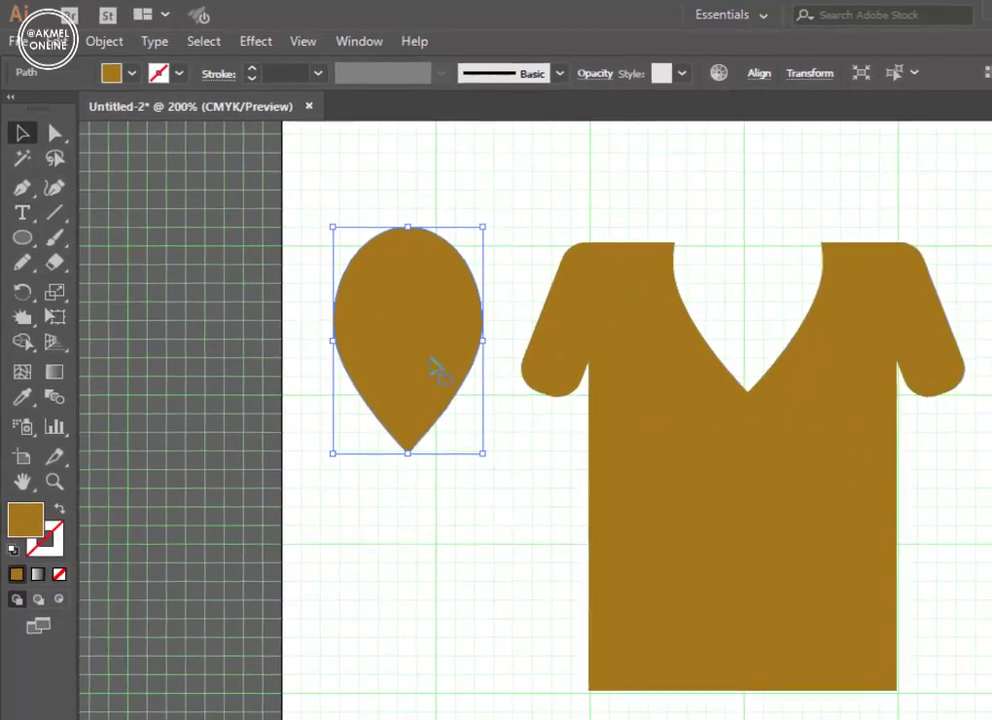
key("Delete")
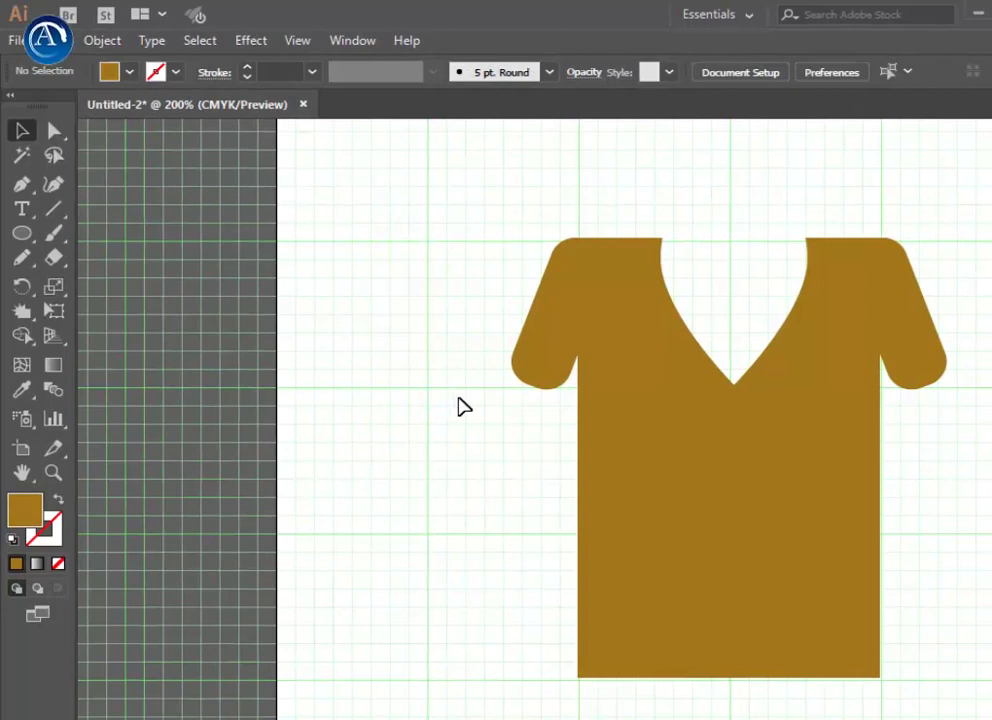
mouse_move(731, 419)
left_mouse_down()
mouse_move(613, 437)
mouse_move(556, 432)
mouse_move(511, 412)
mouse_move(525, 410)
left_mouse_up()
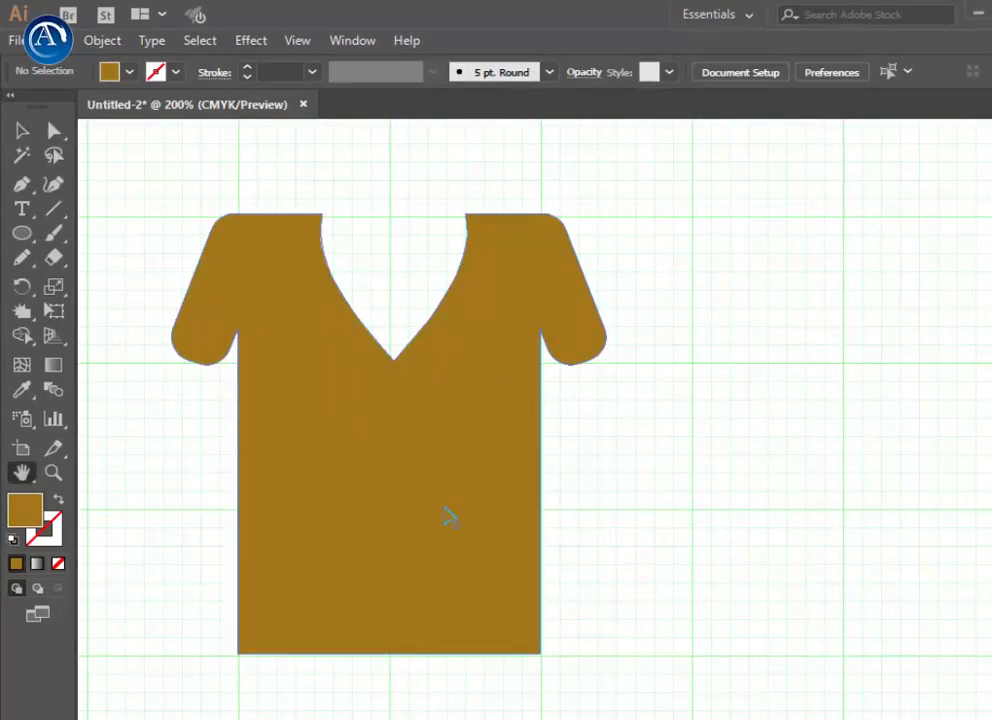
key("v")
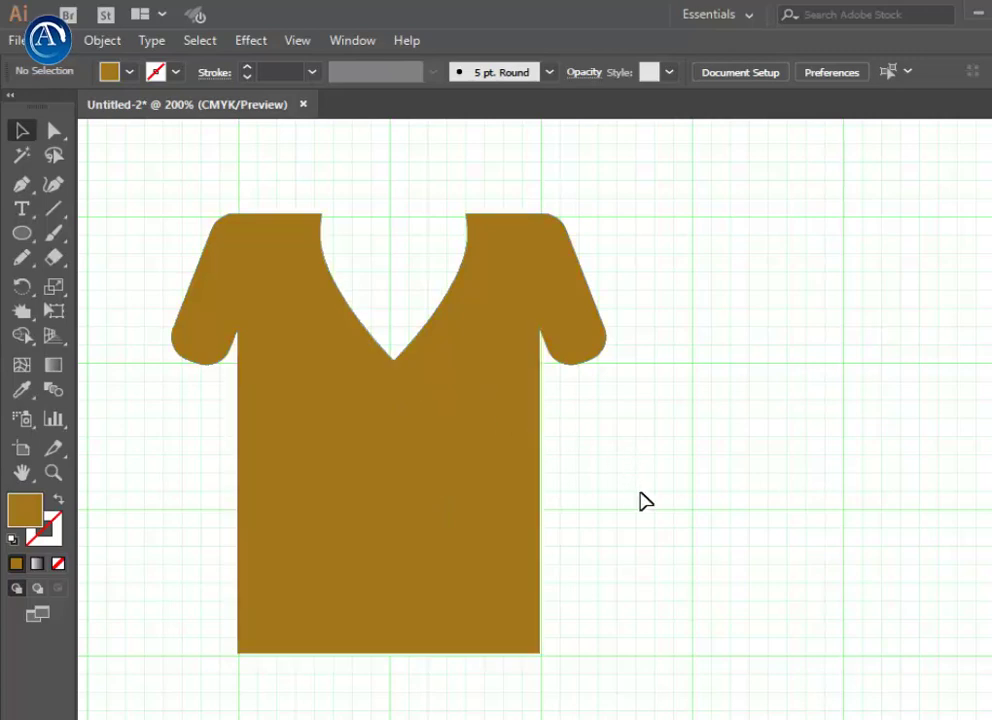
left_click(373, 531)
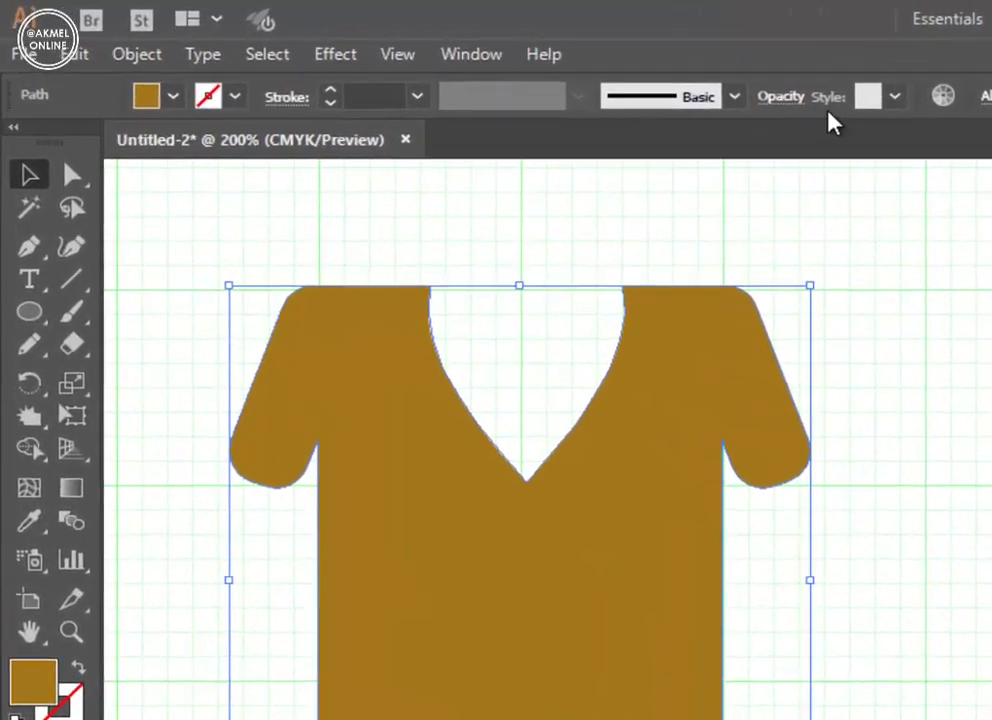
Step: Try Foliage 2 and other graphic styles on the shirt, ending with the blue-and-green swirl
left_click(897, 103)
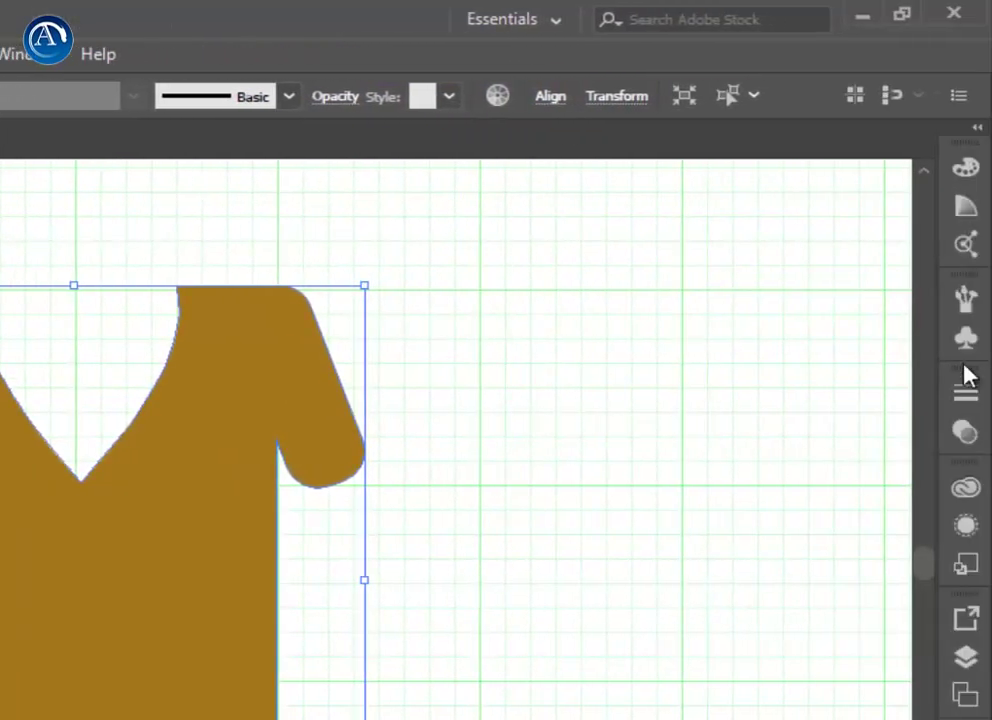
left_click(966, 524)
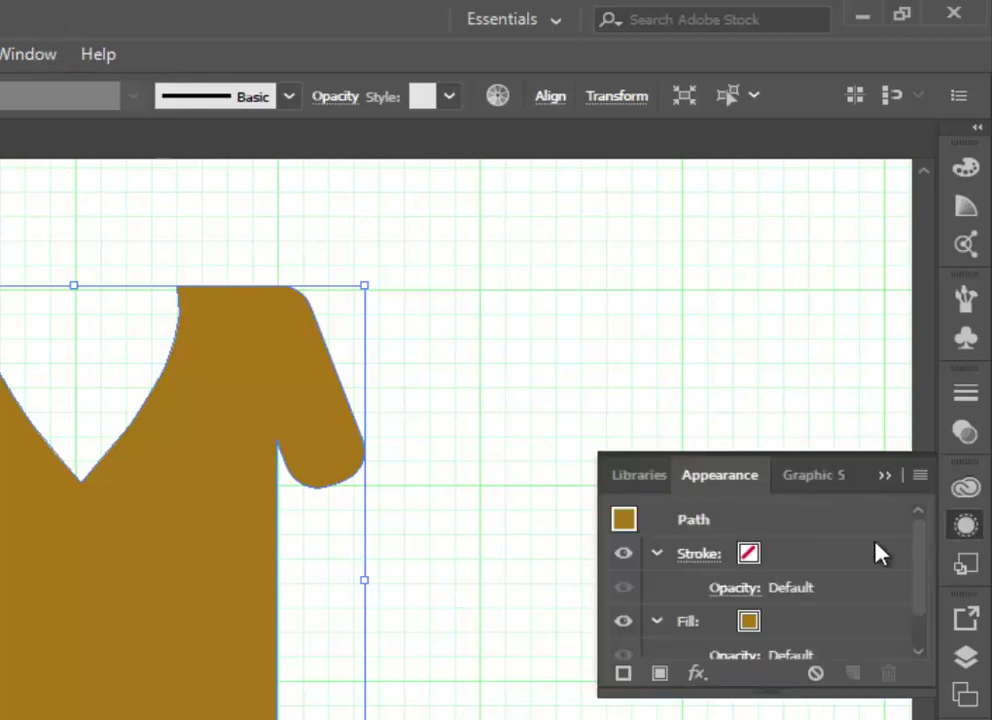
left_click(812, 477)
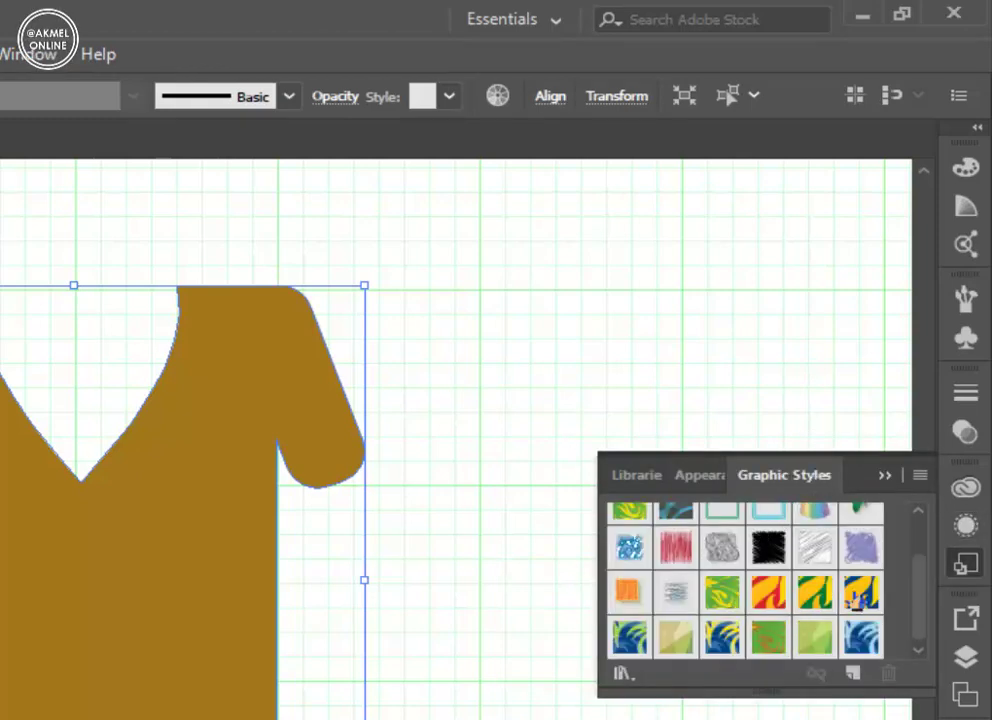
mouse_move(930, 608)
left_mouse_down()
mouse_move(930, 557)
mouse_move(930, 598)
left_mouse_up()
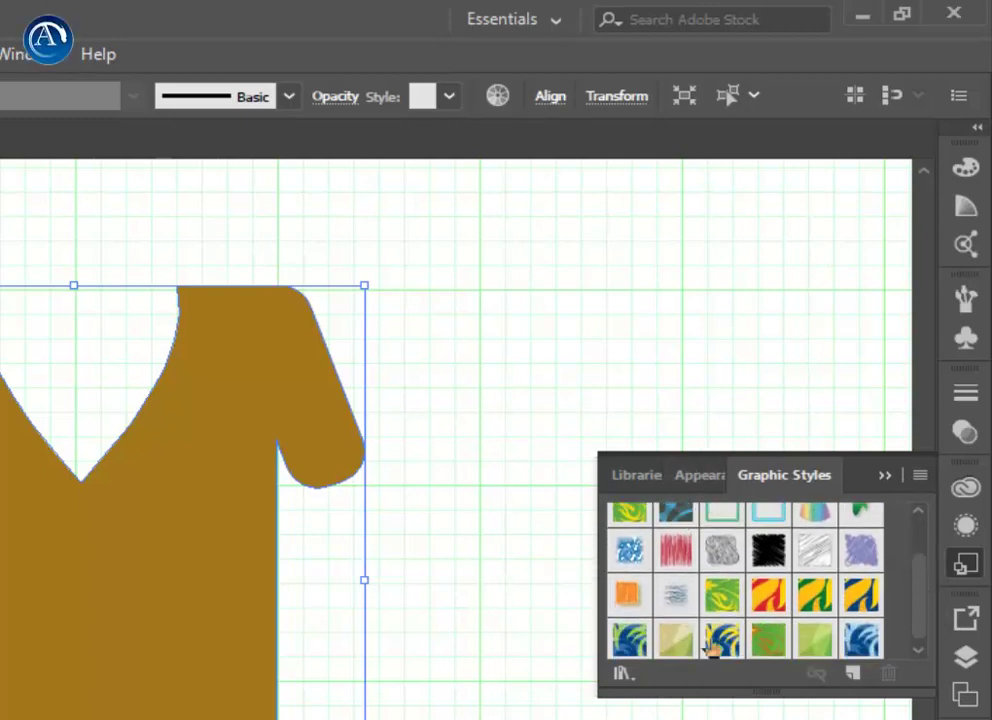
left_click(805, 503)
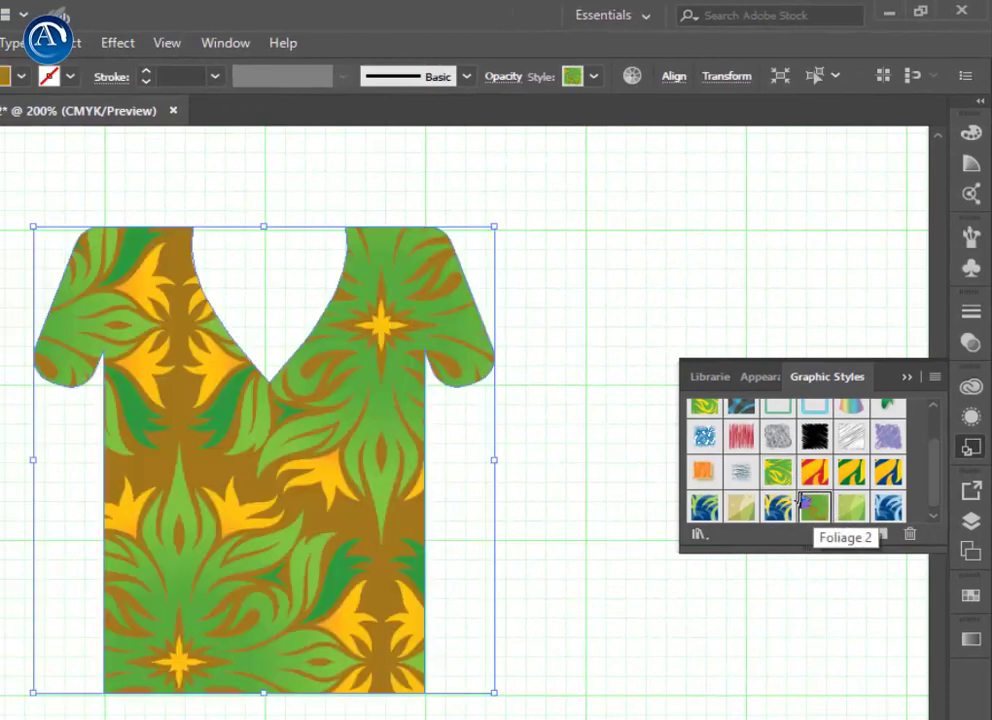
left_click(782, 510)
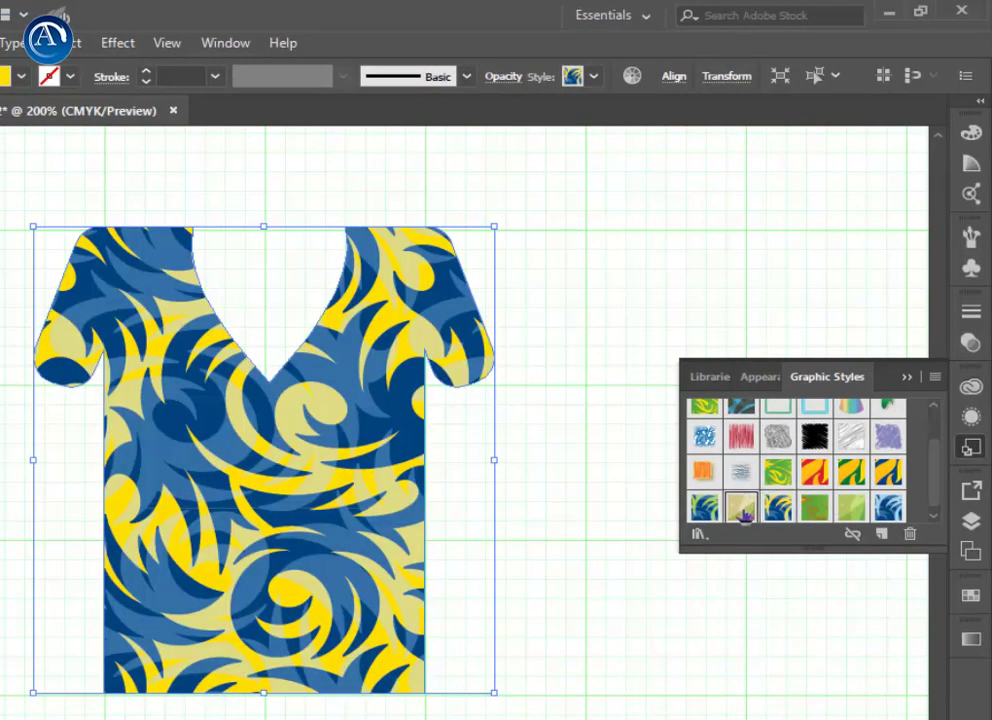
left_click(743, 510)
left_click(710, 510)
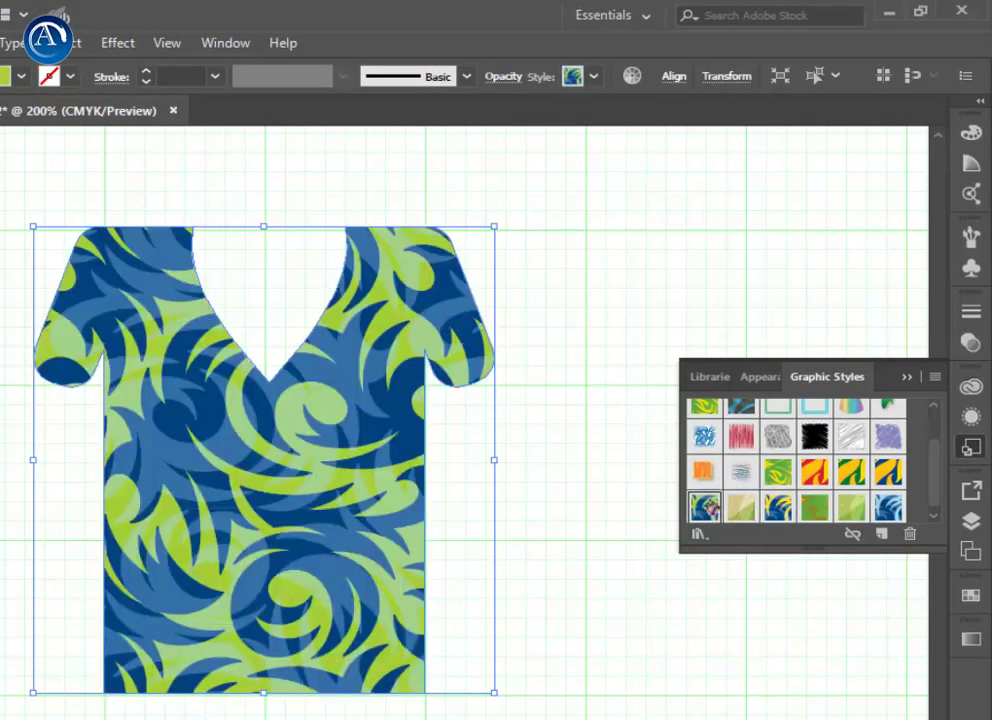
Step: Load the Vonster Pattern Styles and Scribble Effects graphic style libraries
left_click(703, 538)
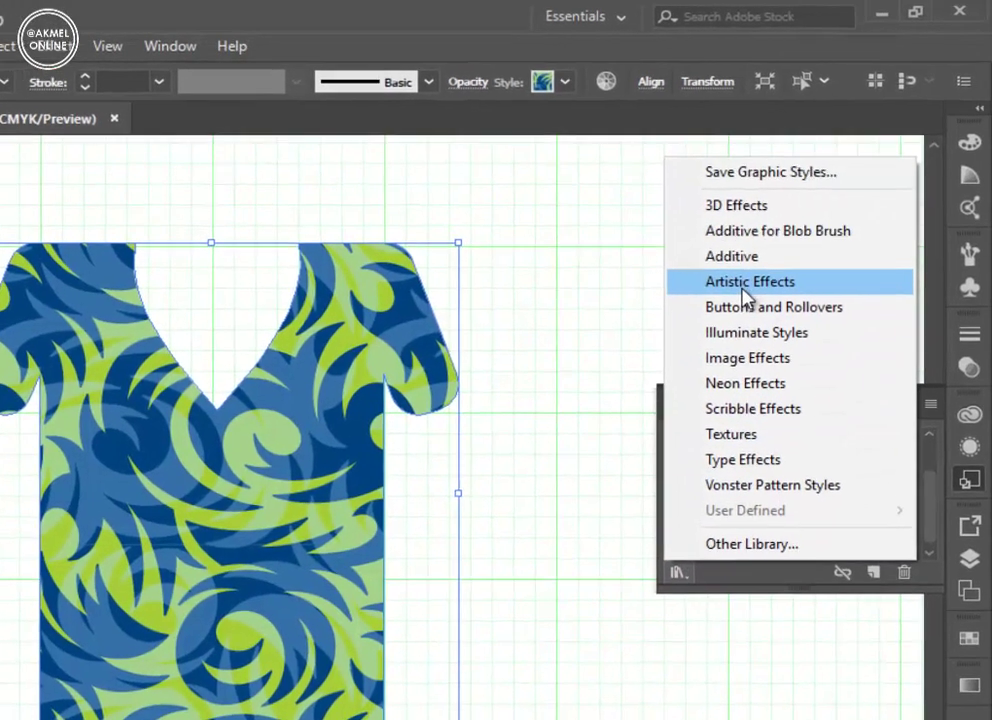
left_click(772, 485)
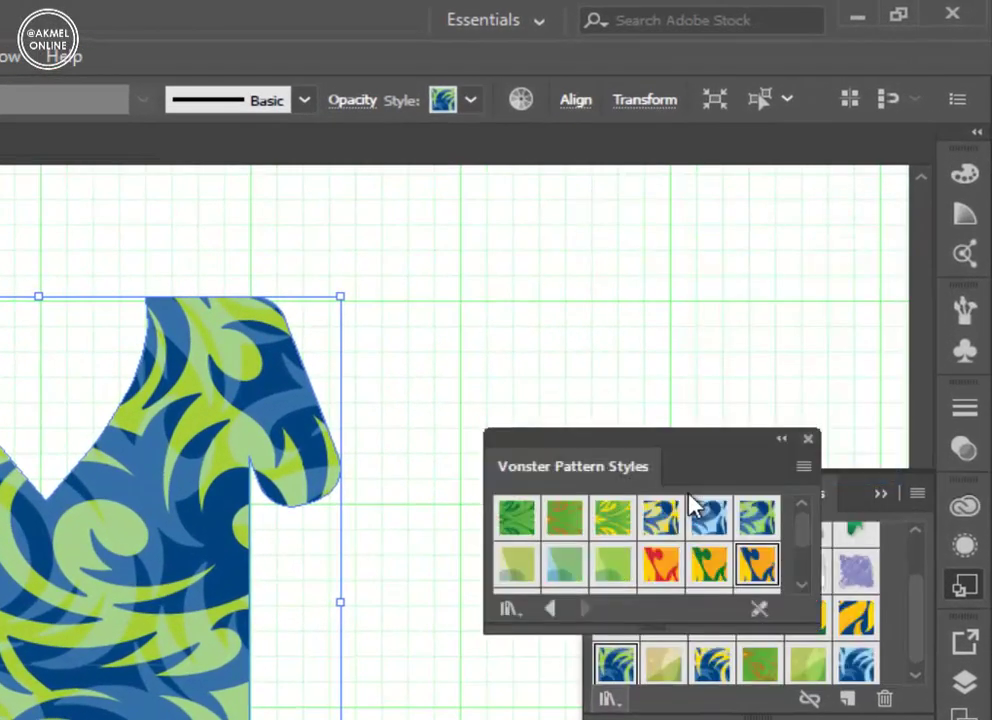
left_click_drag(697, 443, 608, 268)
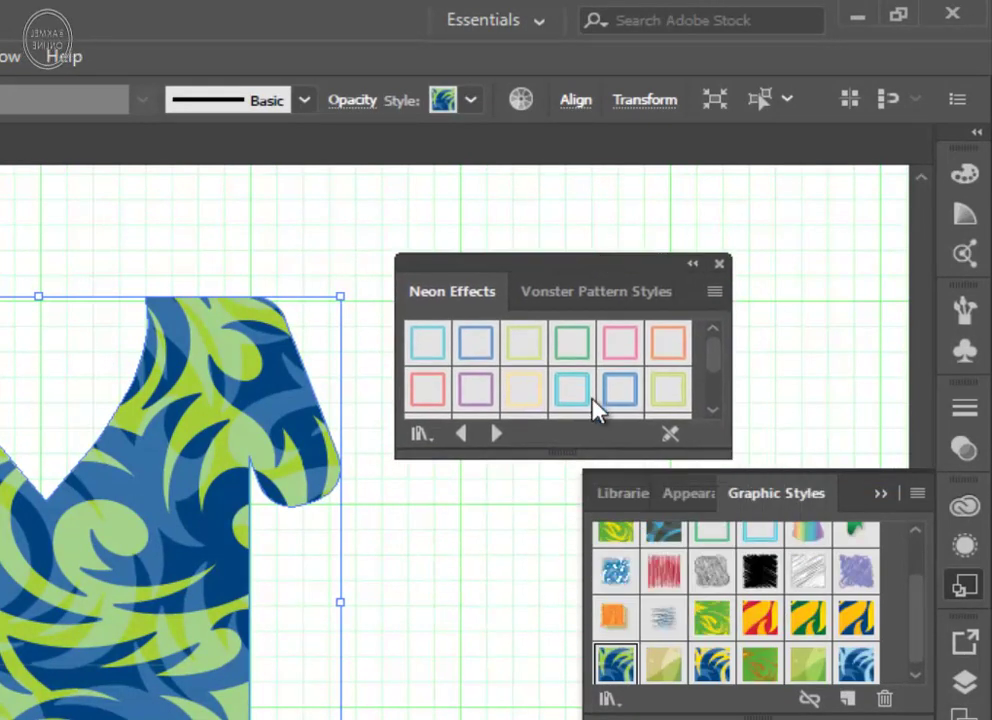
left_click_drag(556, 588, 561, 566)
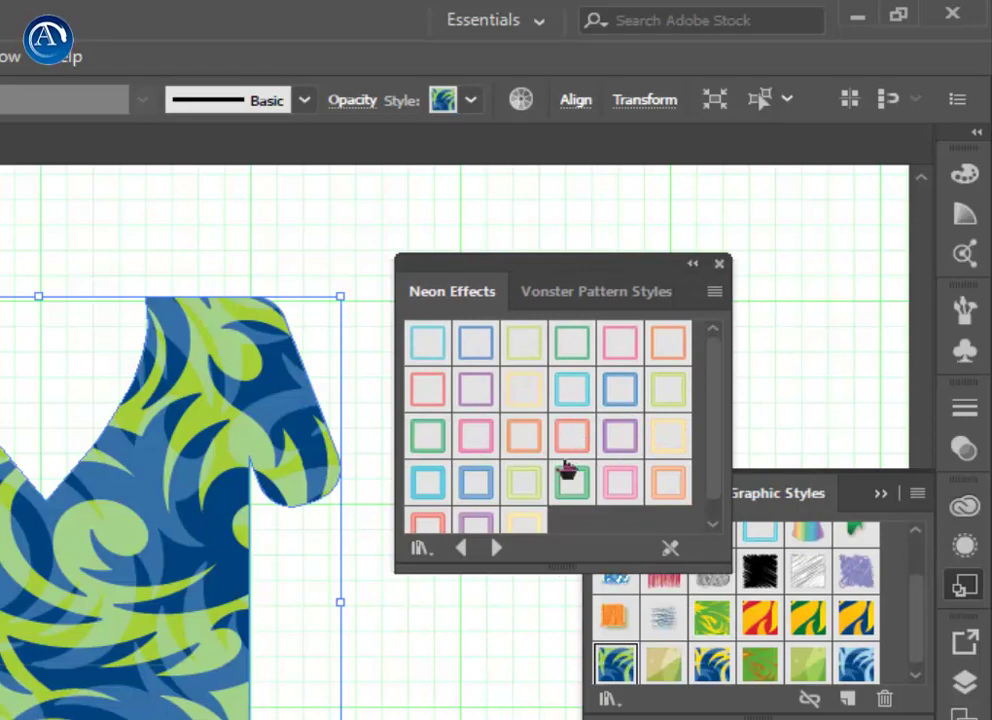
left_click(496, 549)
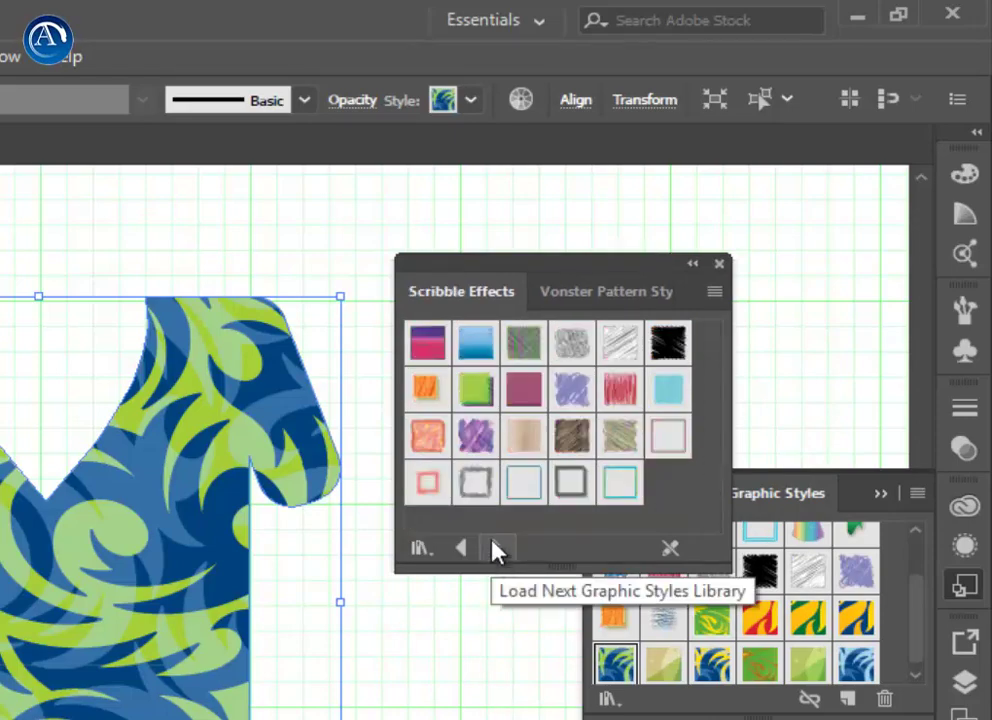
Step: Try red, multicolour, brown and purple scribbles, then apply the blue-and-yellow swirl style
left_click(620, 390)
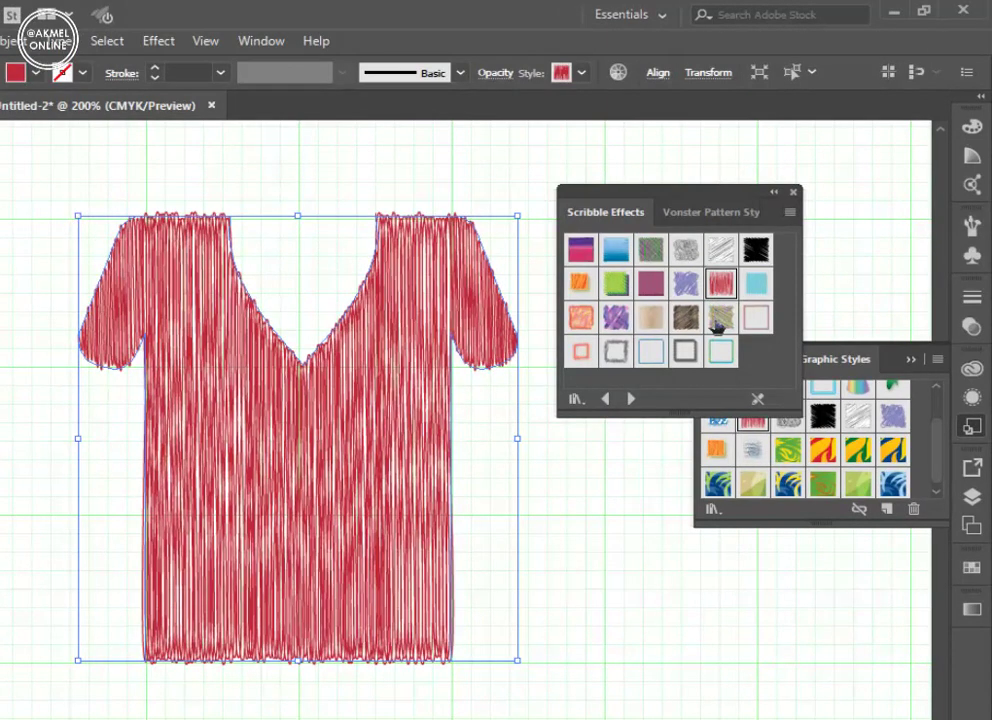
left_click(716, 322)
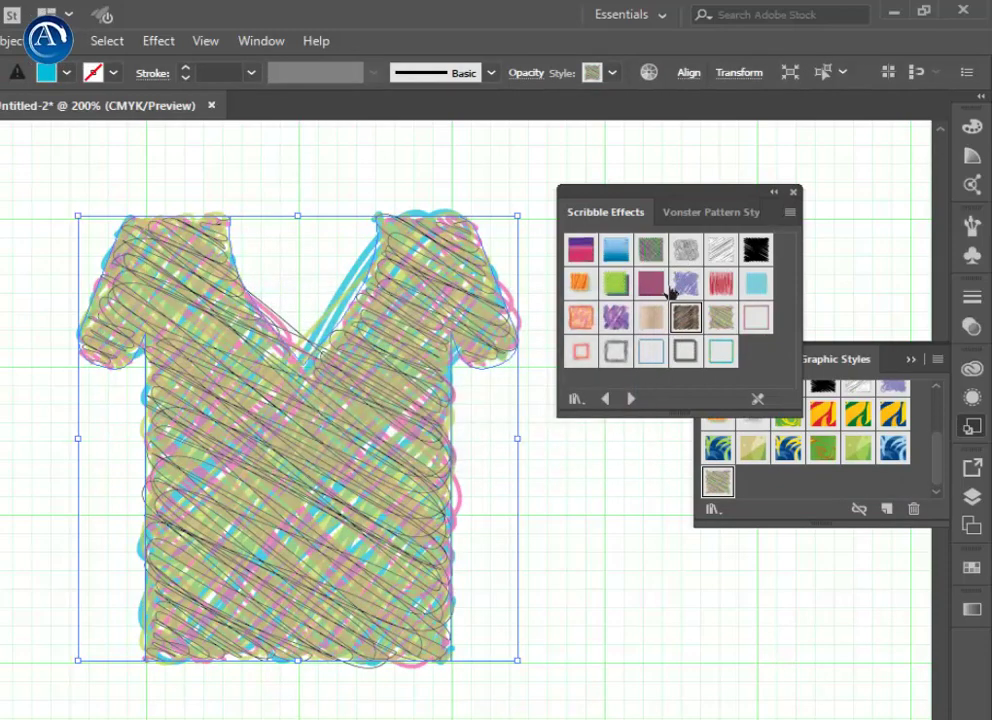
left_click(618, 319)
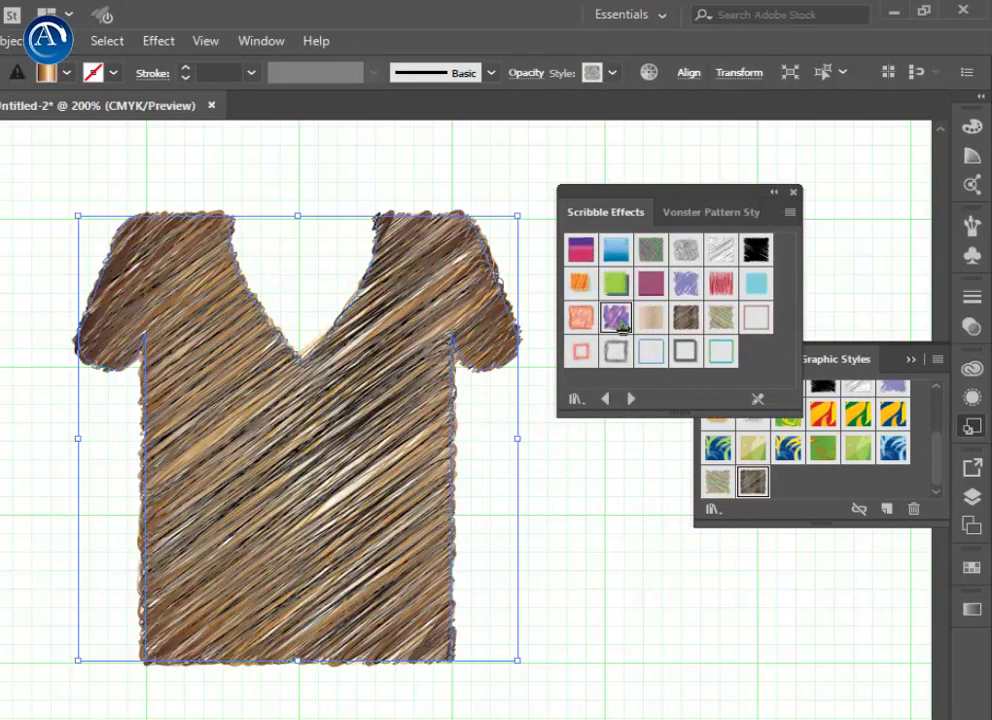
left_click(620, 322)
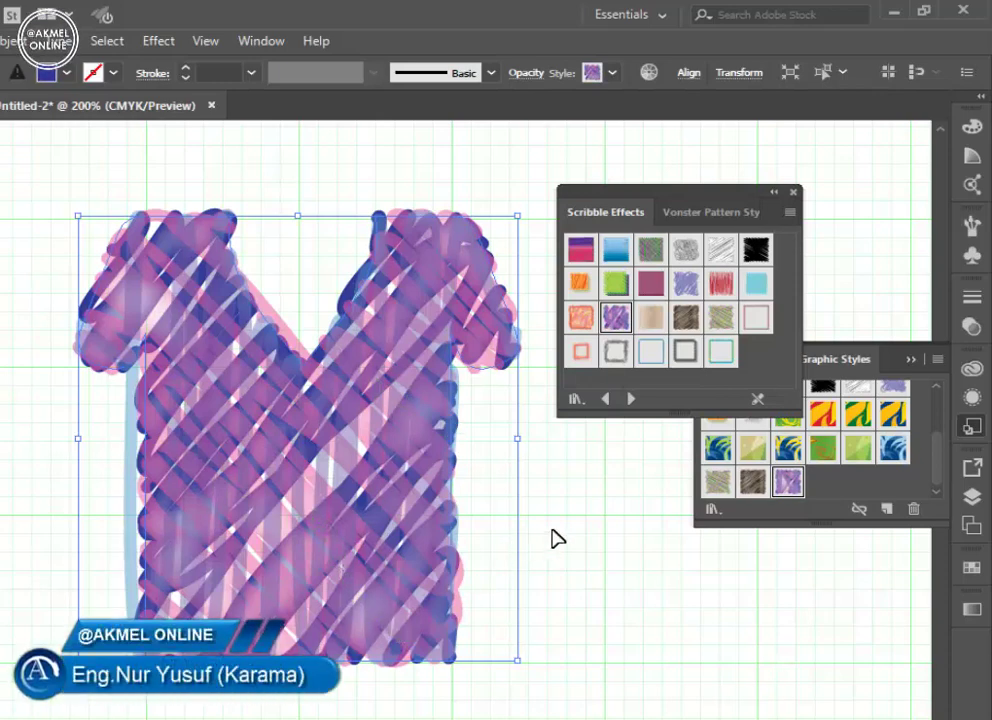
left_click(843, 490)
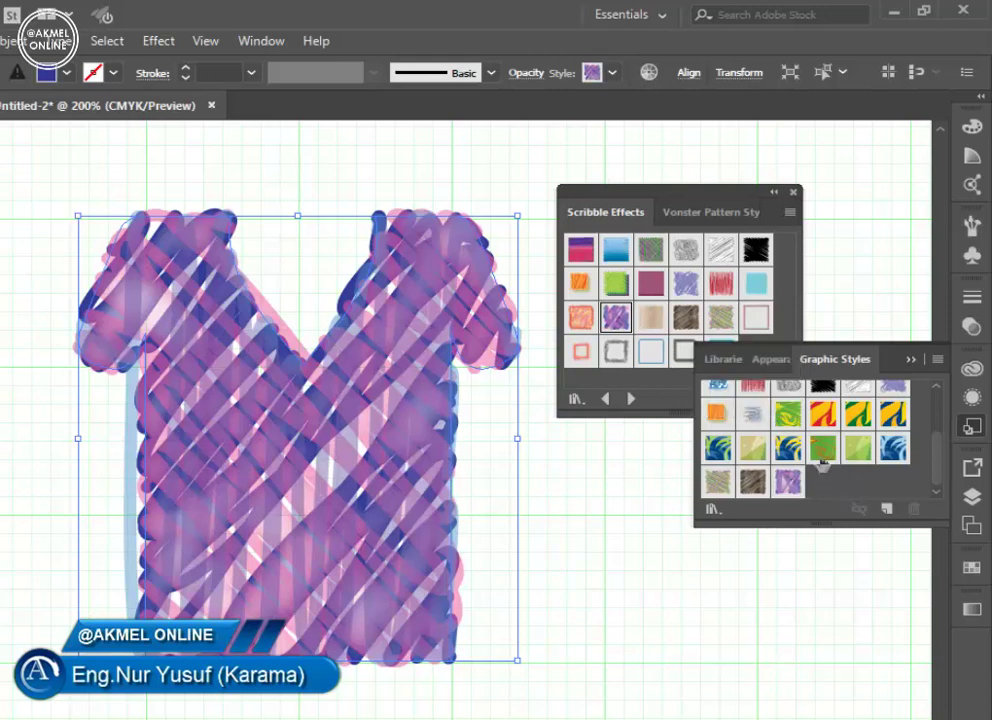
left_click(790, 450)
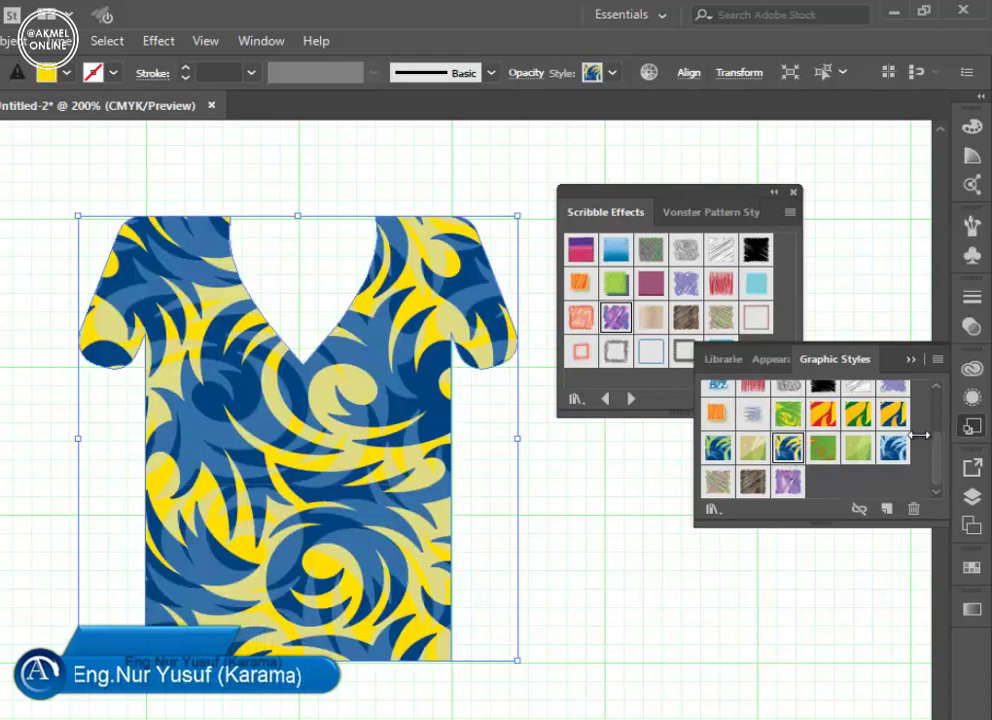
Step: Apply the green-and-yellow pattern style to the shirt, close Graphic Styles, and reselect the shirt
left_click_drag(939, 461, 934, 428)
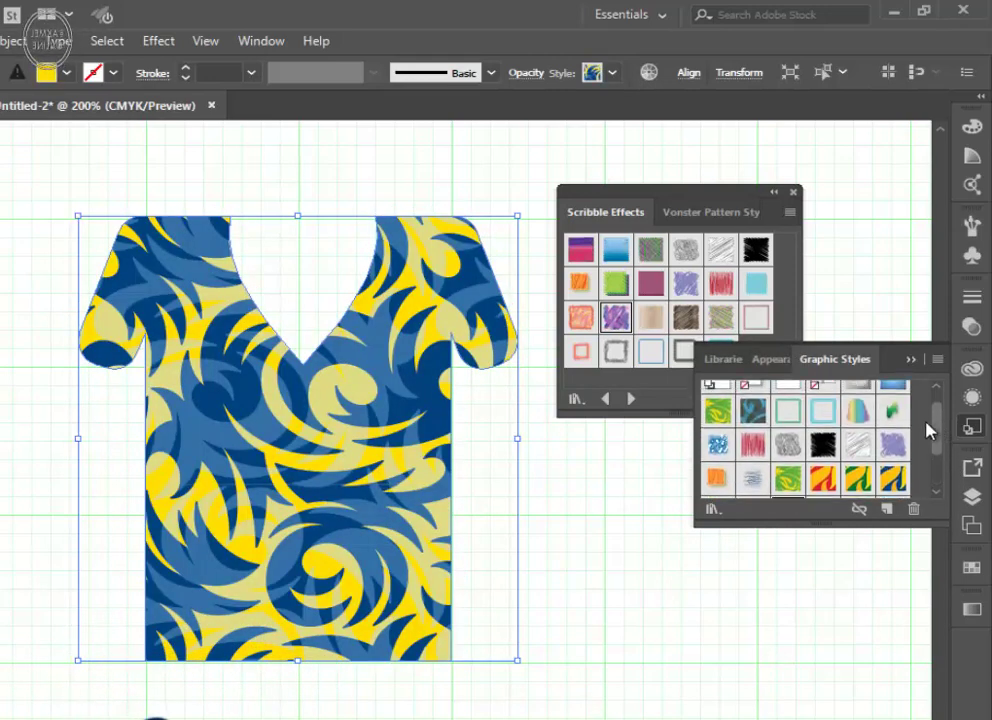
left_click(884, 452)
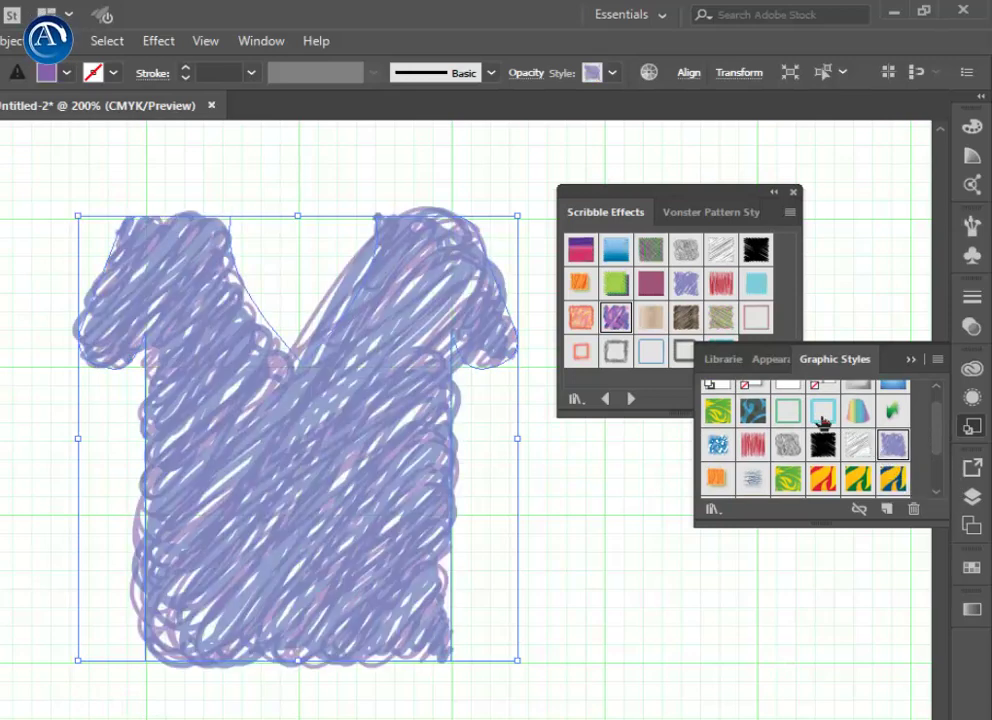
left_click(753, 410)
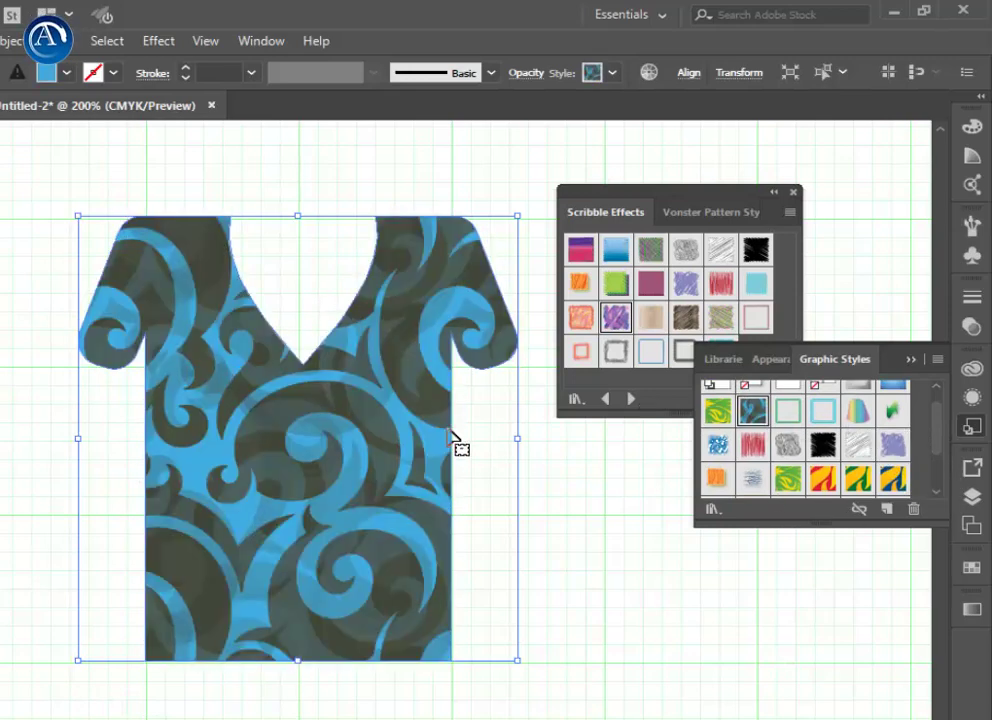
left_click(717, 410)
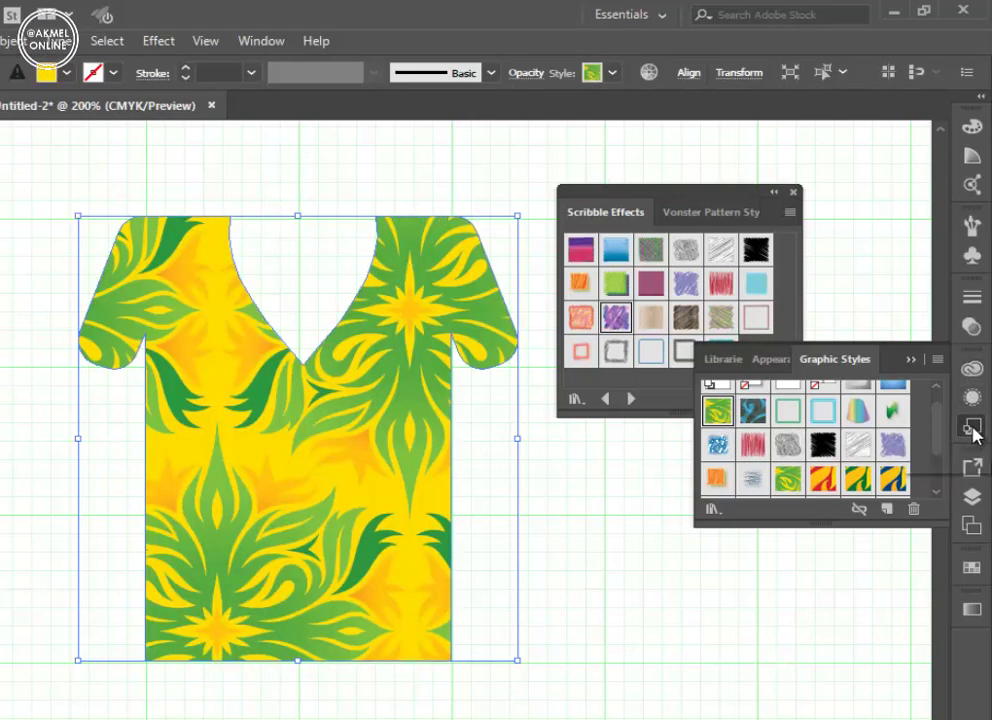
left_click(973, 430)
left_click(590, 562)
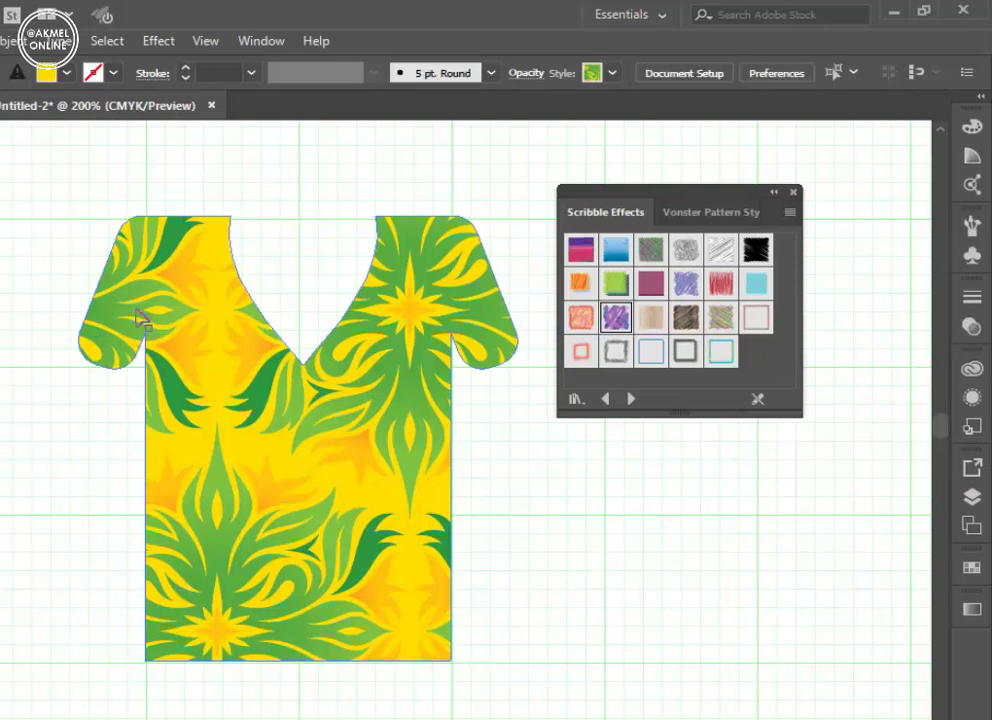
left_click(190, 370)
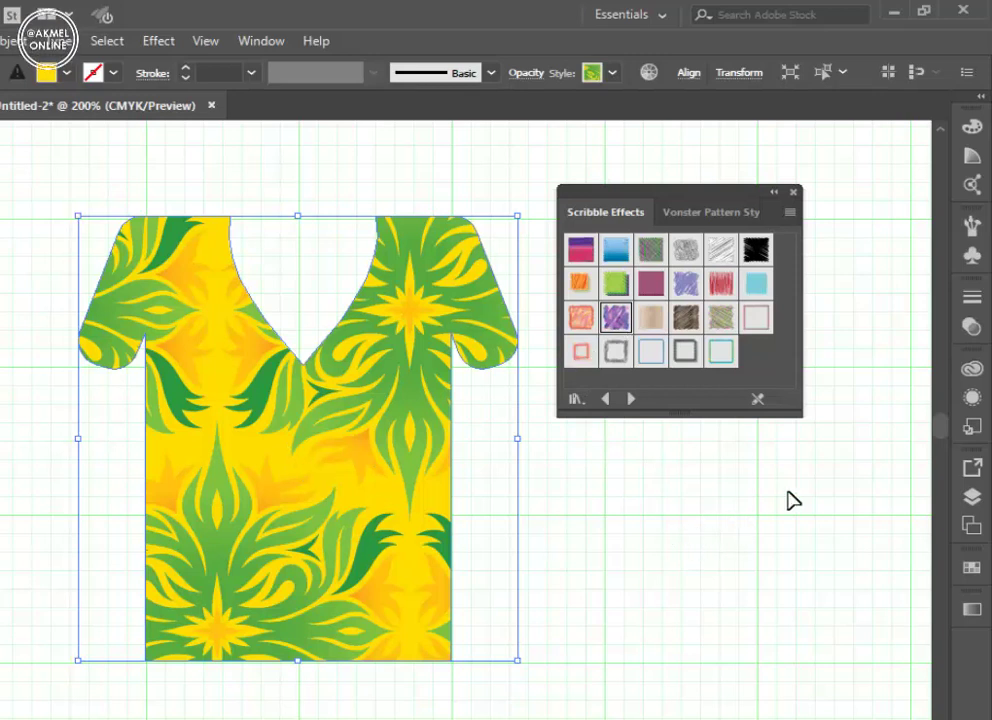
Step: Delete the pattern fill in Appearance and change the remaining yellow fill to dark brown
left_click(972, 400)
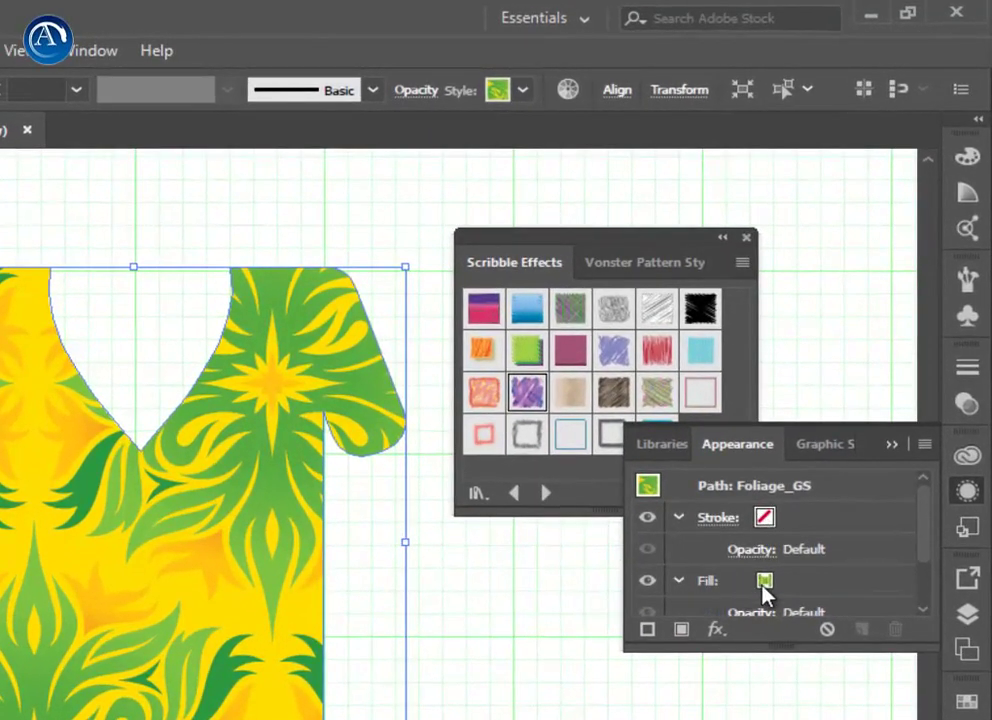
left_click_drag(932, 521, 925, 571)
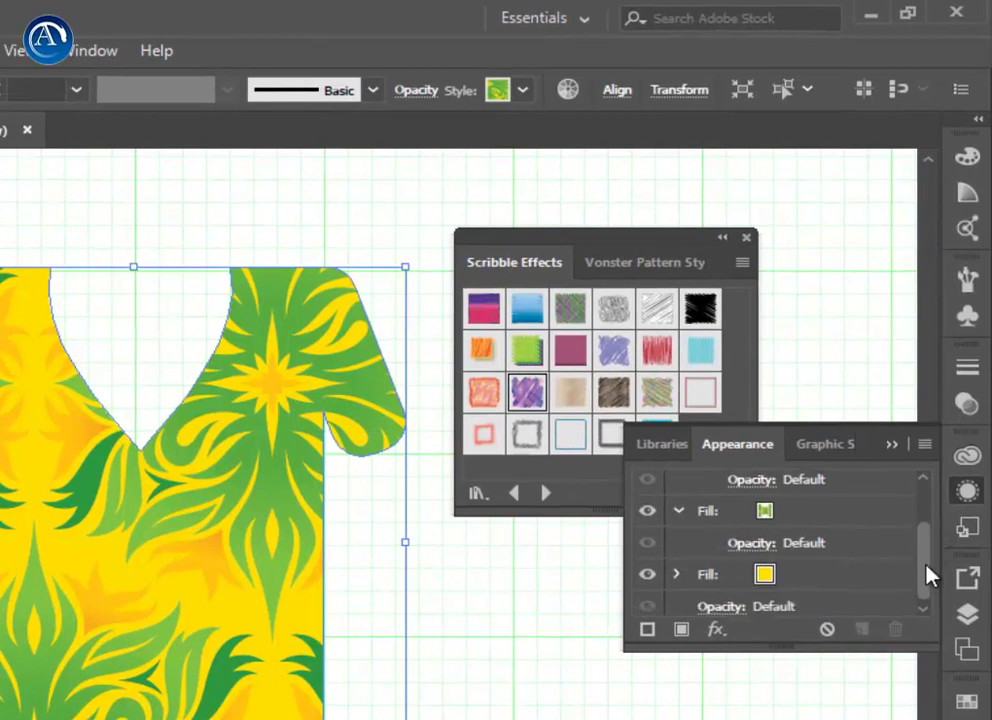
left_click(765, 570)
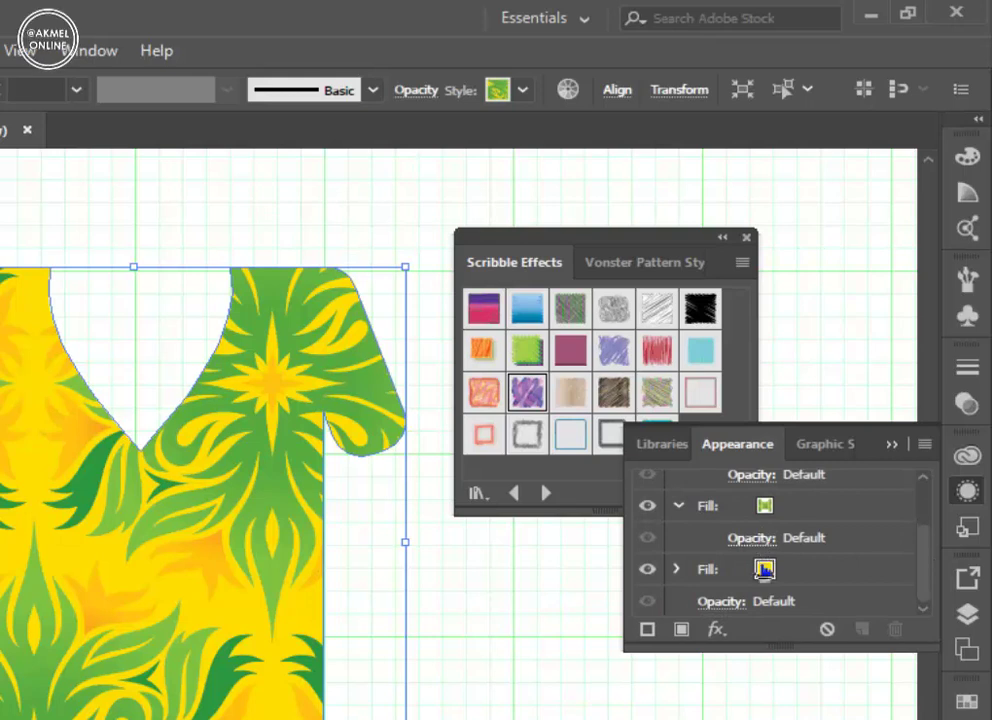
left_click(723, 508)
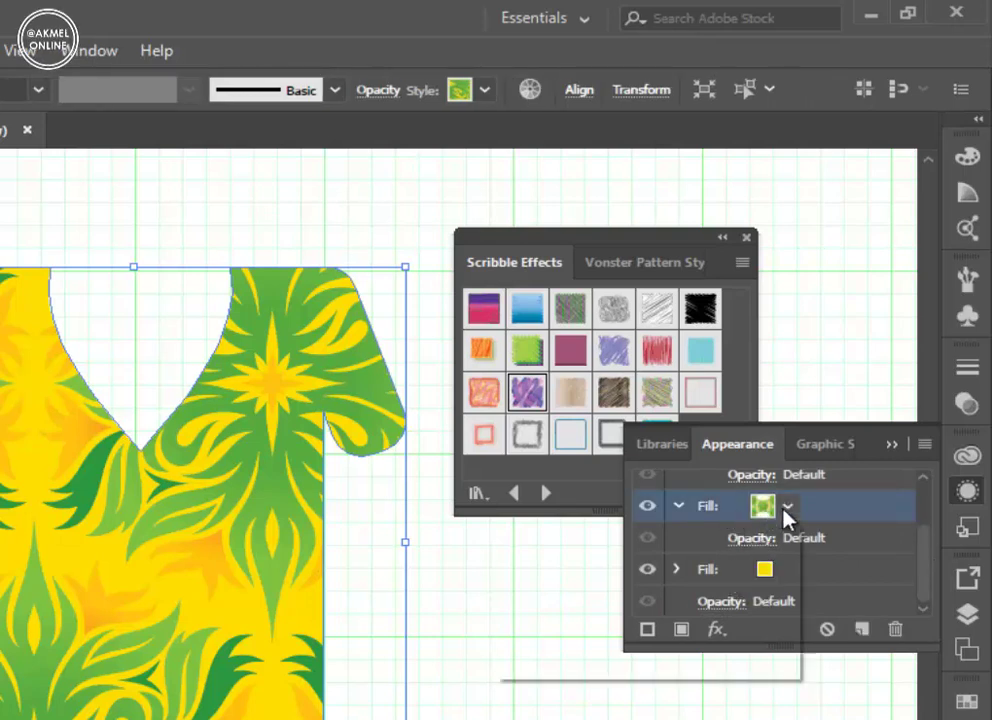
left_click(894, 631)
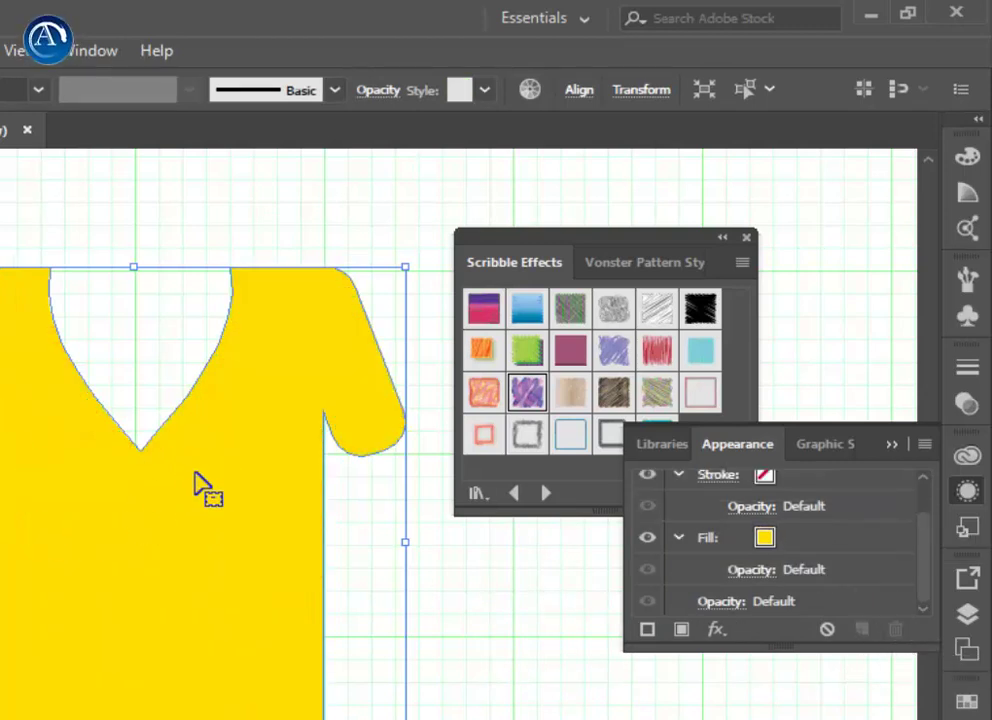
left_click(770, 539)
left_click(789, 539)
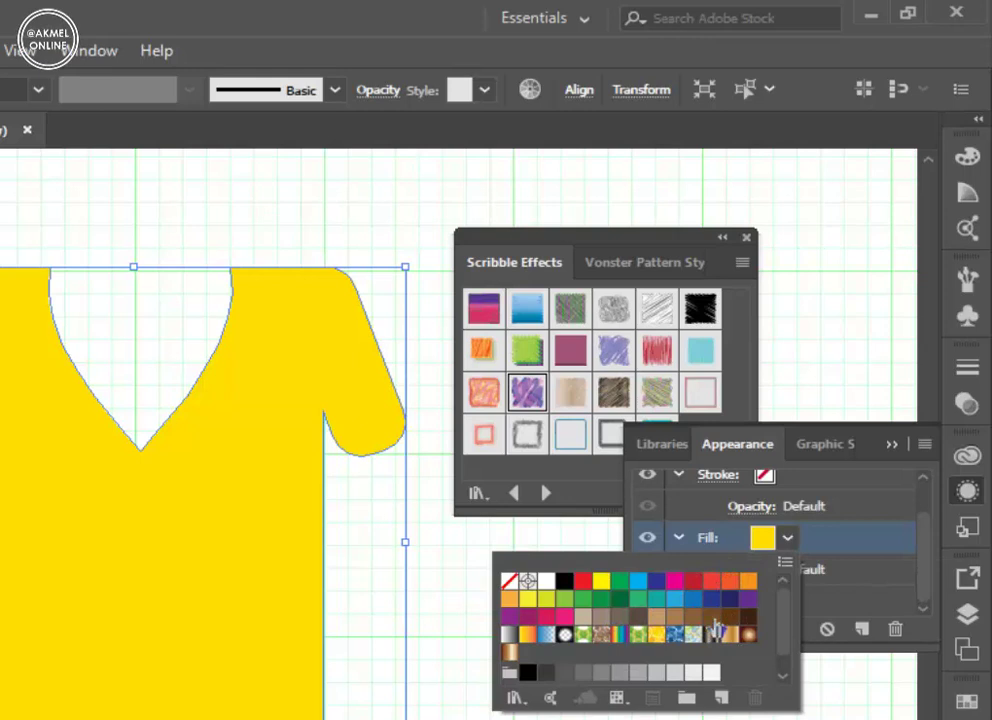
left_click(729, 616)
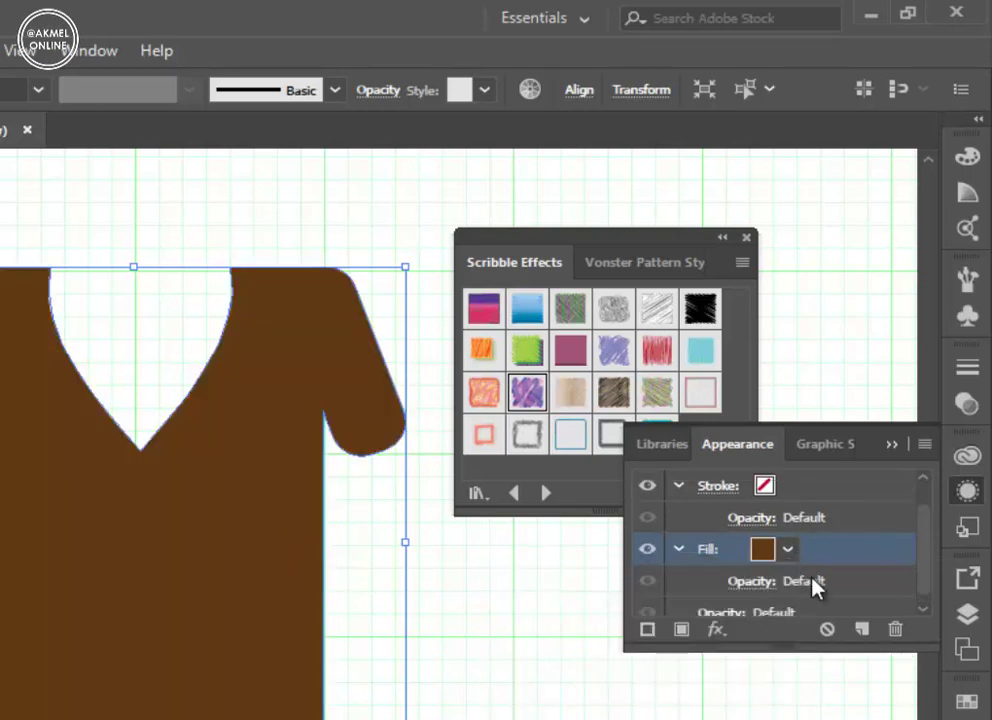
Step: Open the Appearance panel's fx menu to browse the Stylize effects
left_click(718, 636)
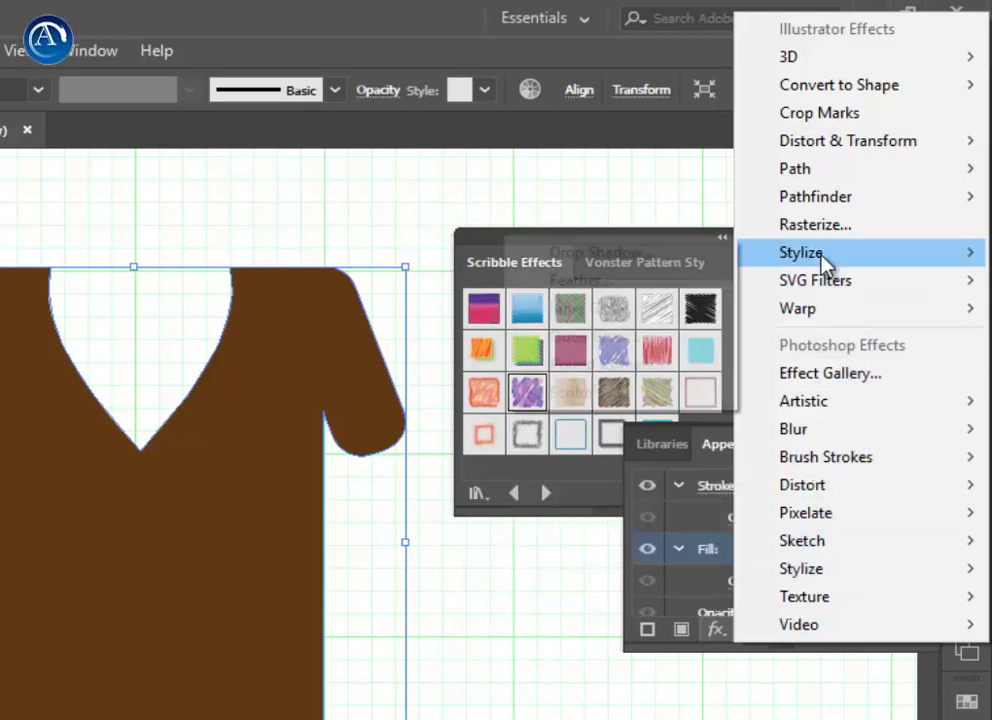
mouse_move(801, 252)
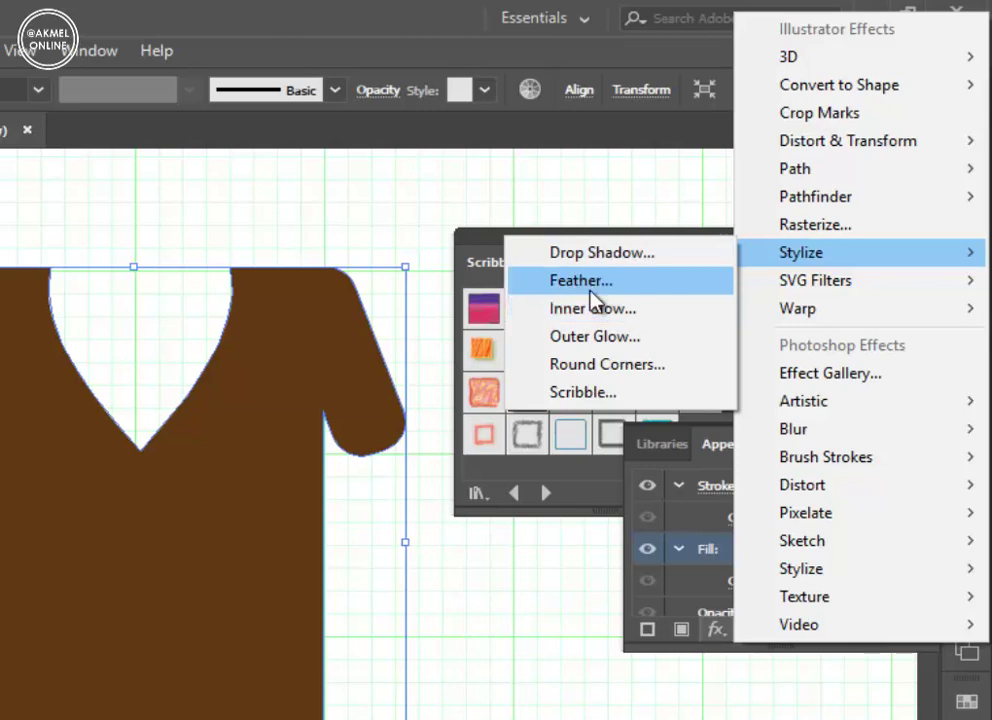
Step: Add a Drop Shadow to the T-shirt with preview on, Multiply blend, and lowered opacity
left_click(590, 262)
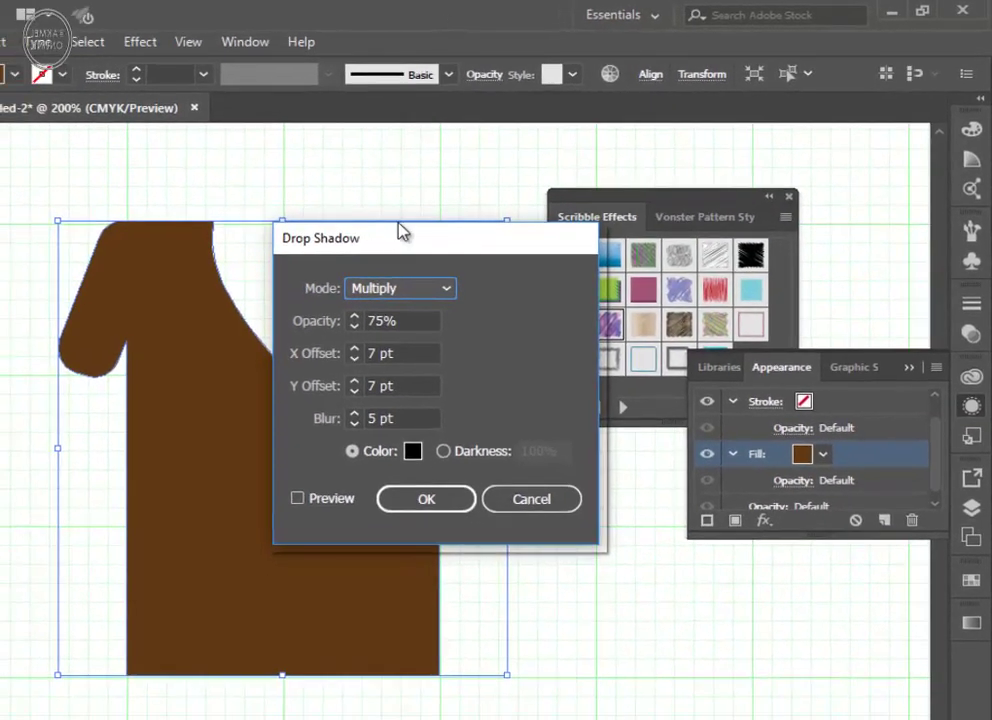
left_click_drag(407, 239, 624, 206)
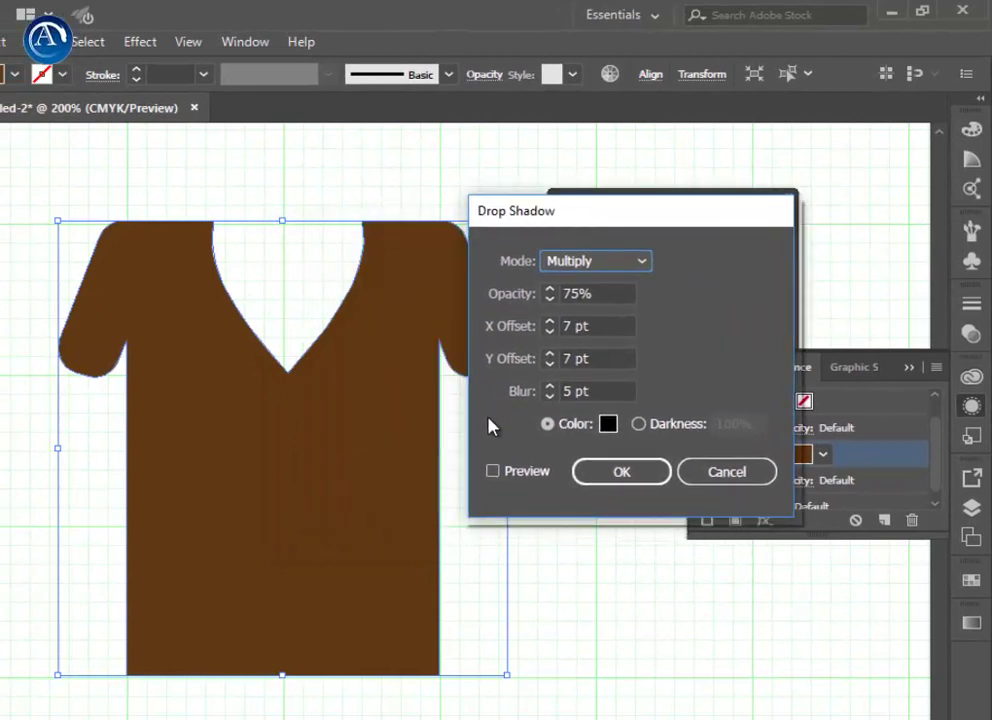
left_click(492, 470)
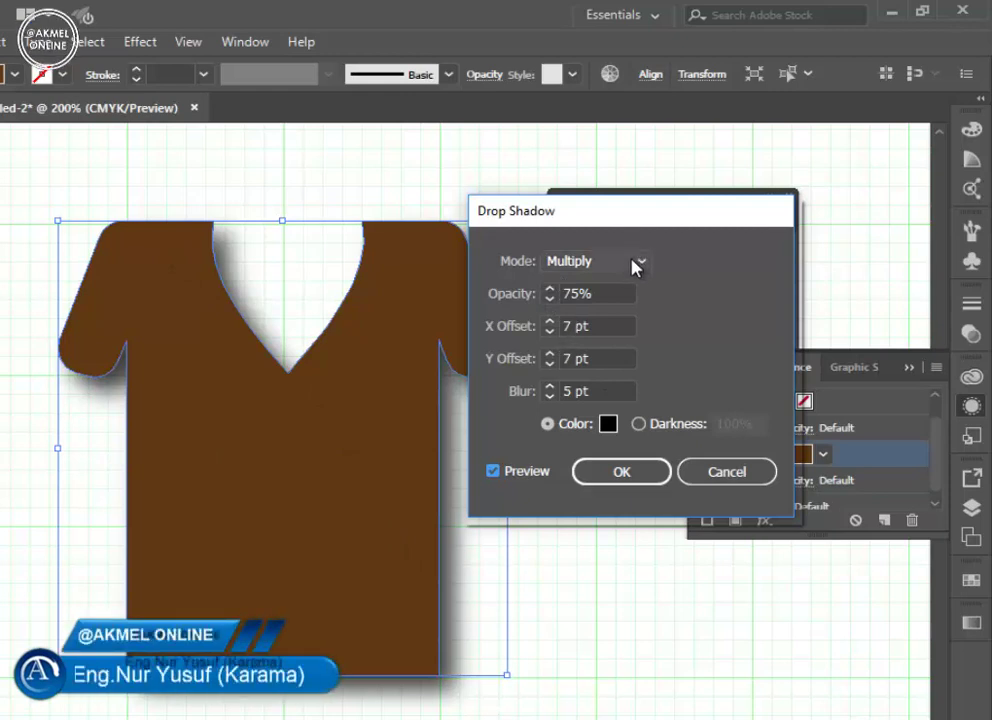
left_click(635, 262)
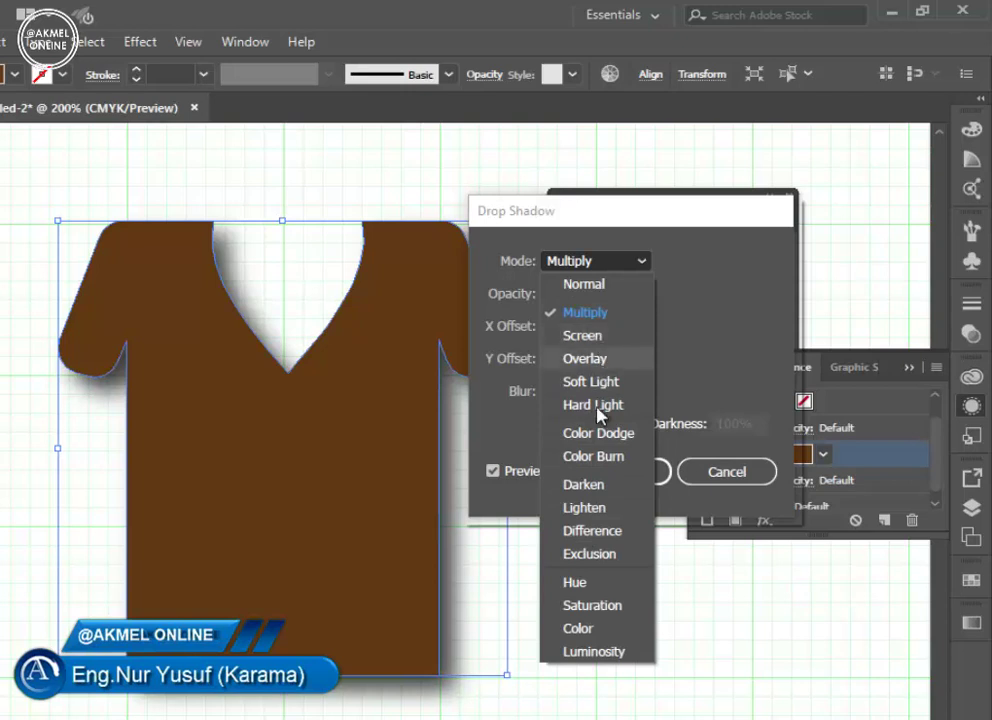
left_click(706, 368)
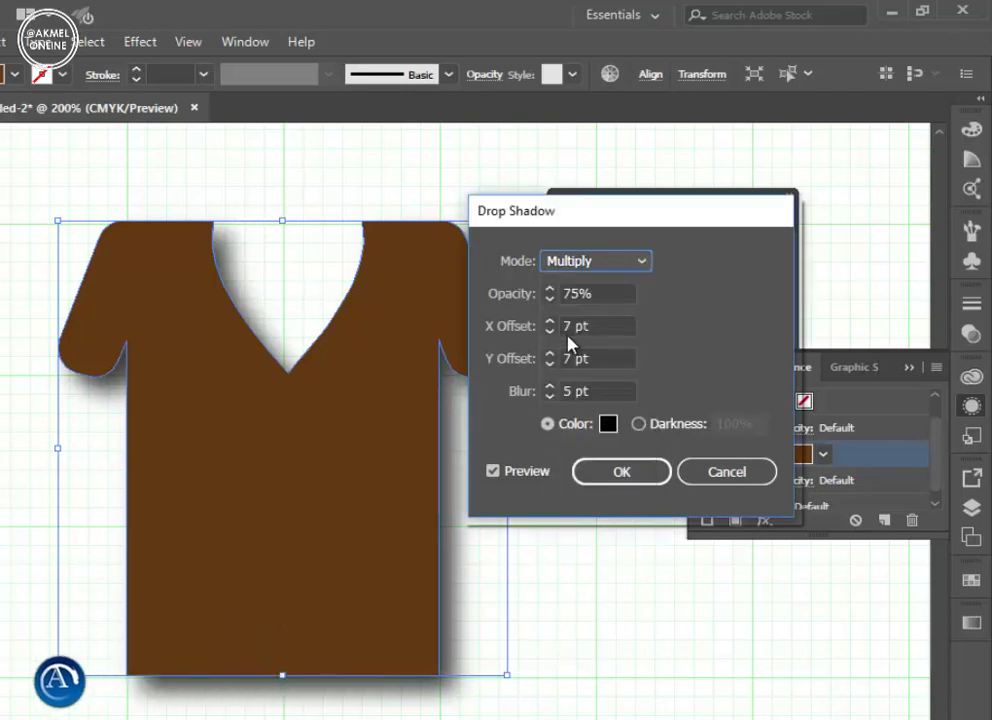
key("Tab")
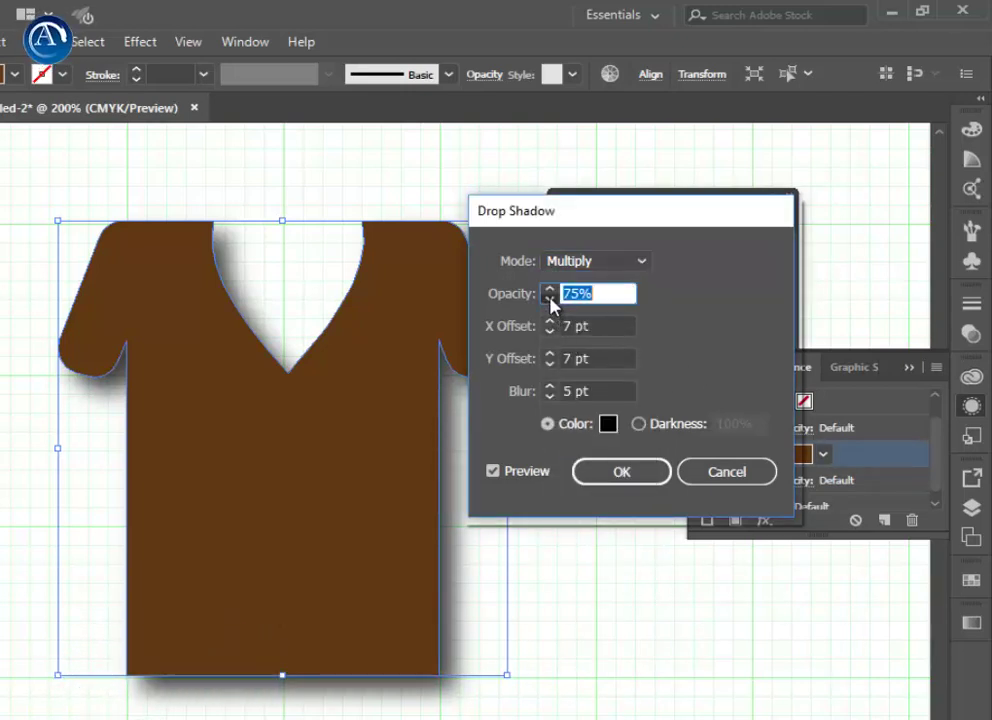
key("Down")
key("Down")
key("Down")
Step: Lower the drop shadow's horizontal offset step by step to -5 pt
left_click(549, 333)
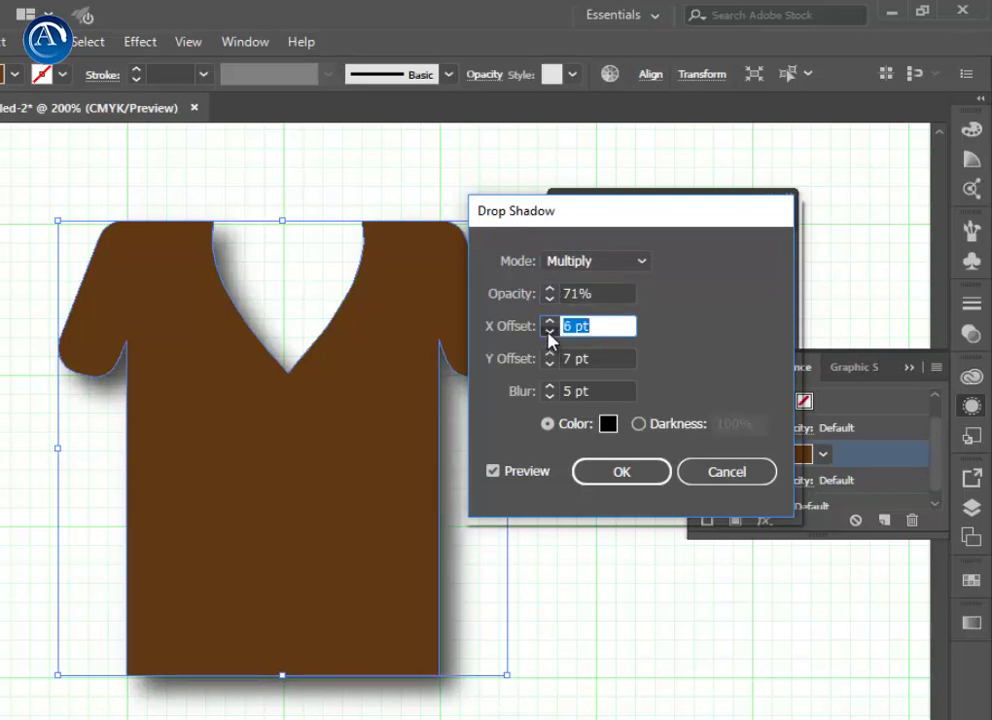
left_click(549, 332)
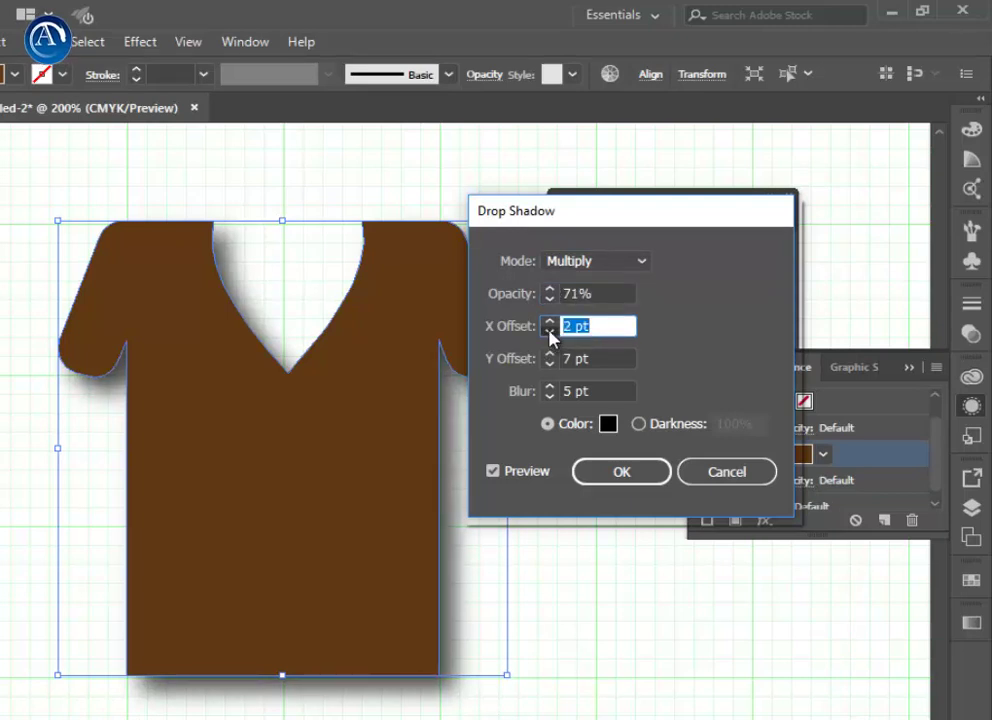
left_click(549, 332)
left_click(549, 332)
left_click(549, 332)
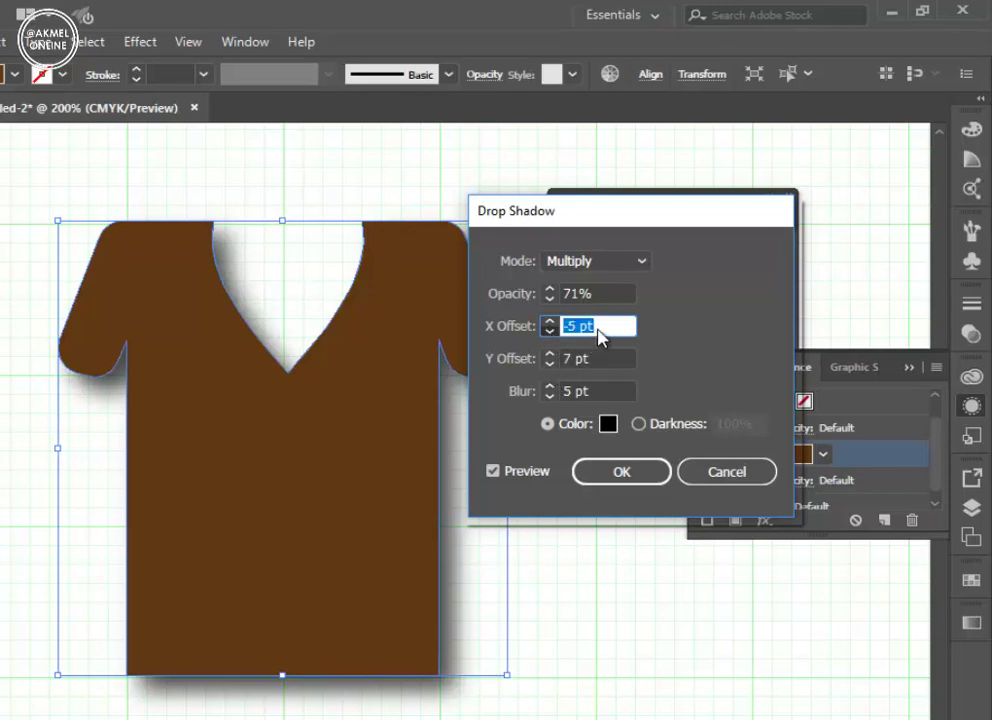
key("Up")
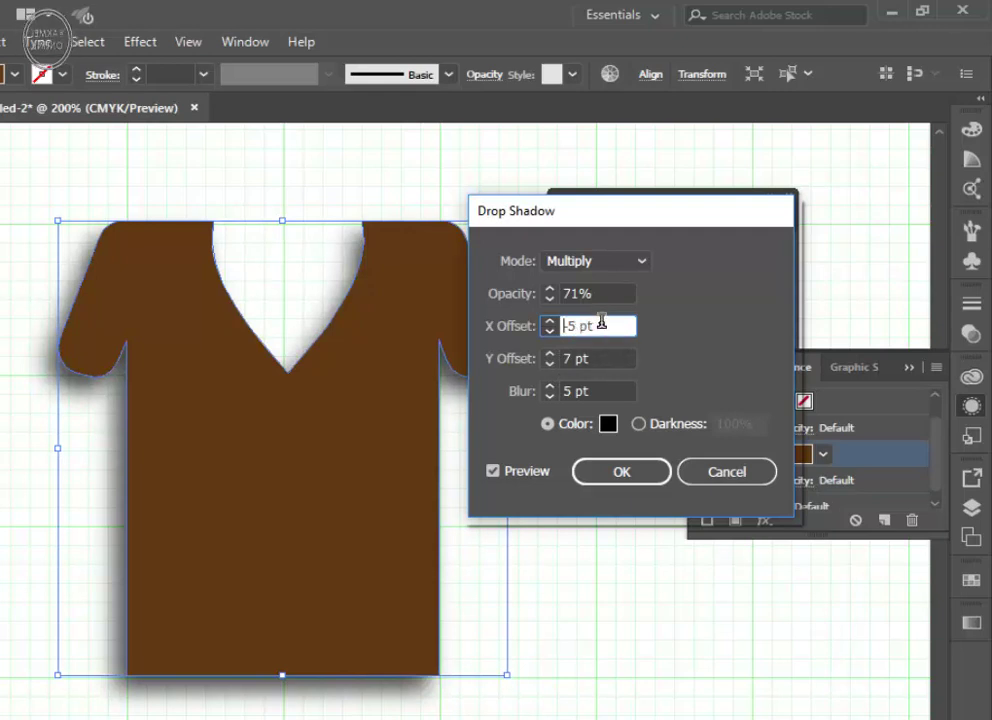
Step: Set the shadow's X and Y offsets to 0 pt and blur to 3 pt, then apply it
left_click_drag(598, 325, 502, 313)
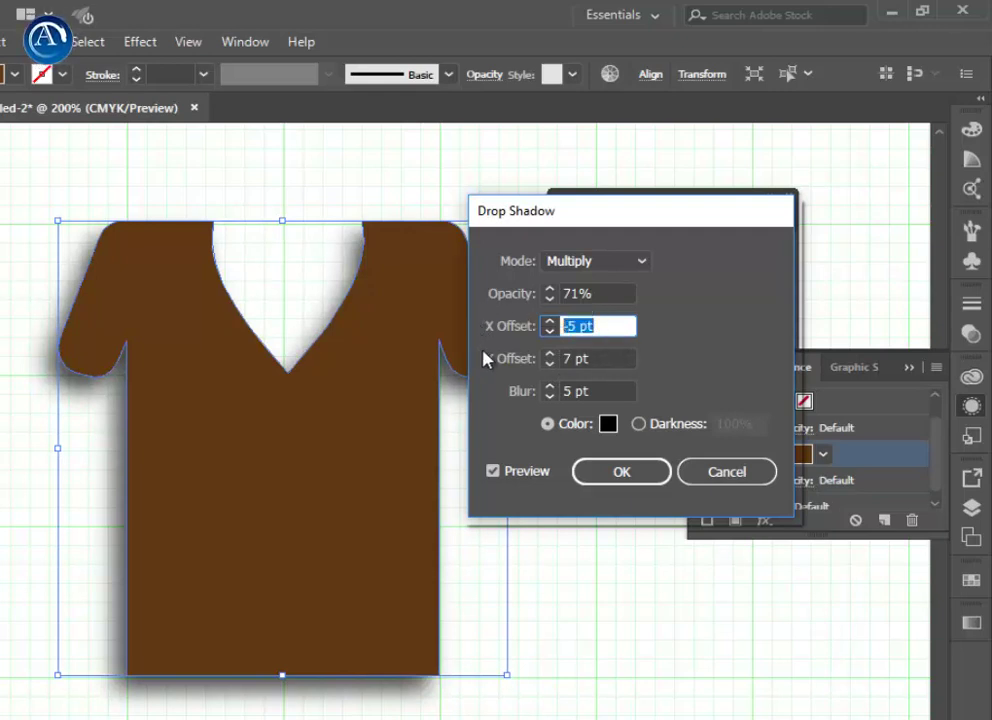
type("0")
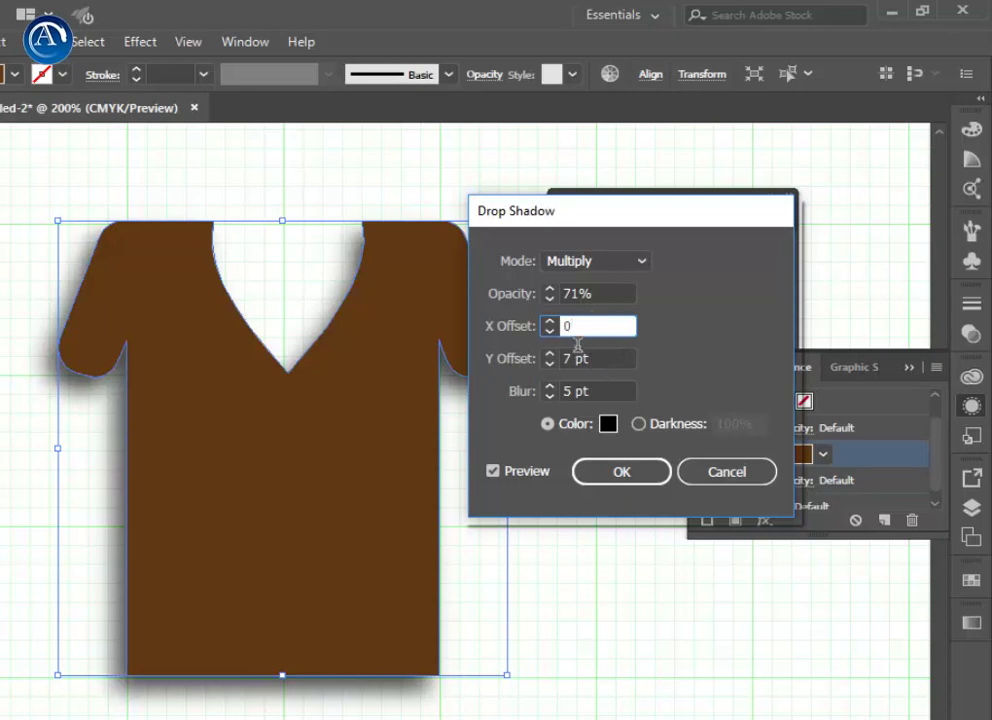
key("Tab")
type("0")
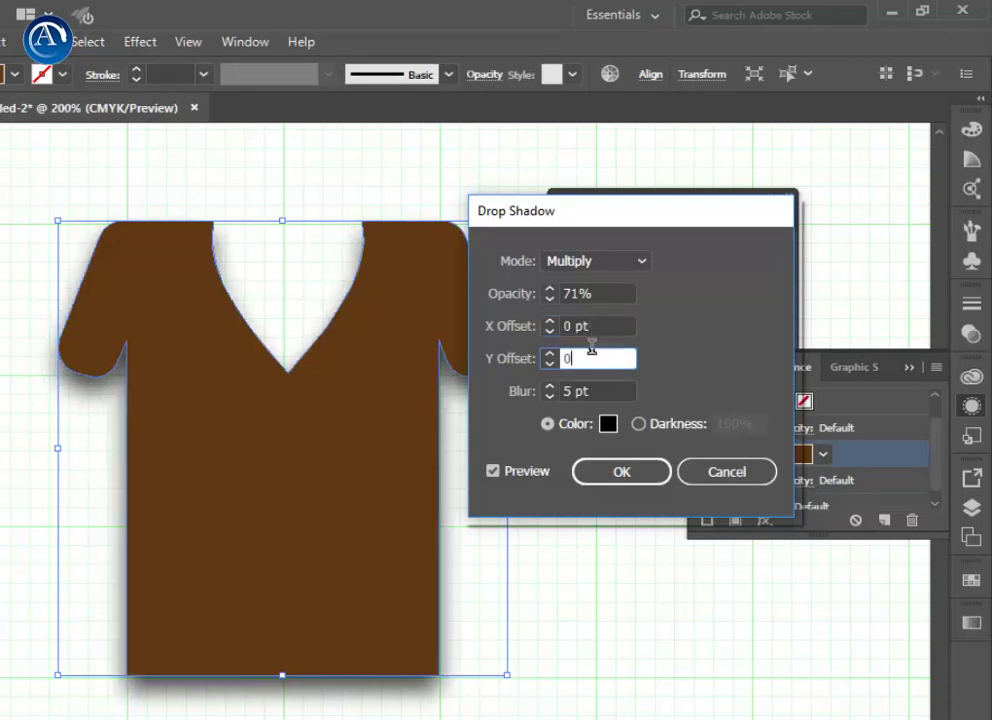
key("shift+Tab")
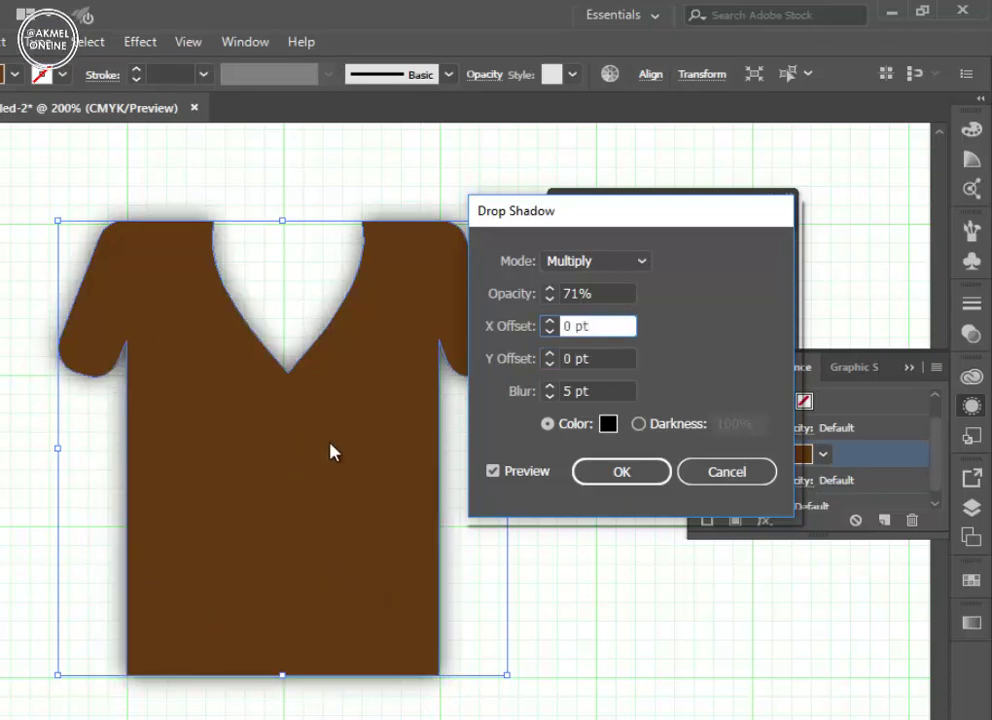
double_click(568, 391)
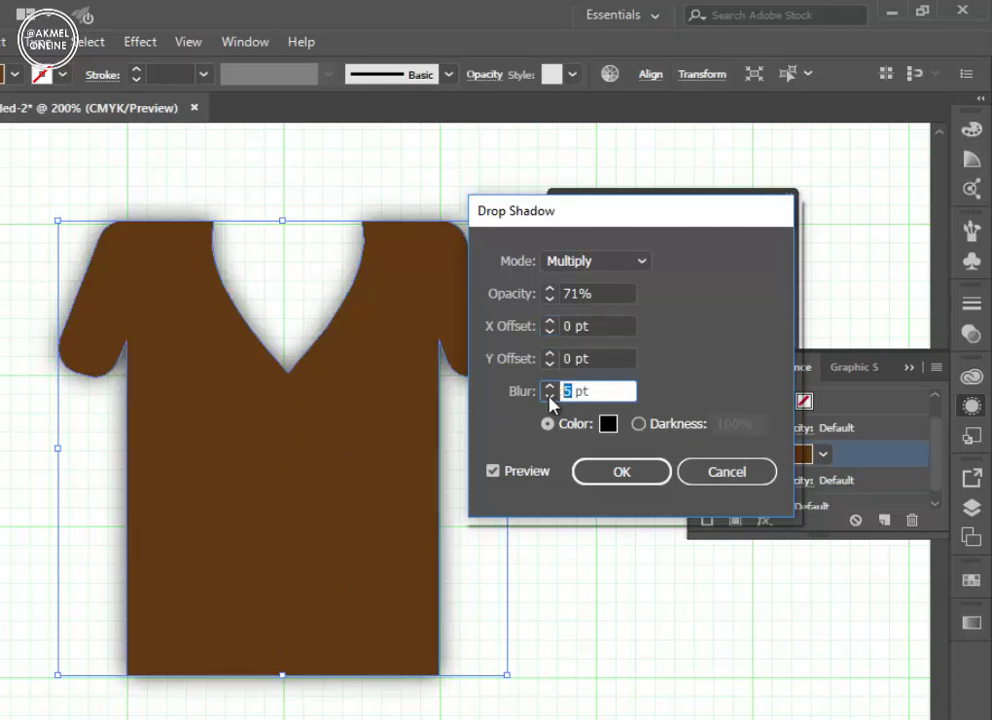
type("3")
left_click(586, 360)
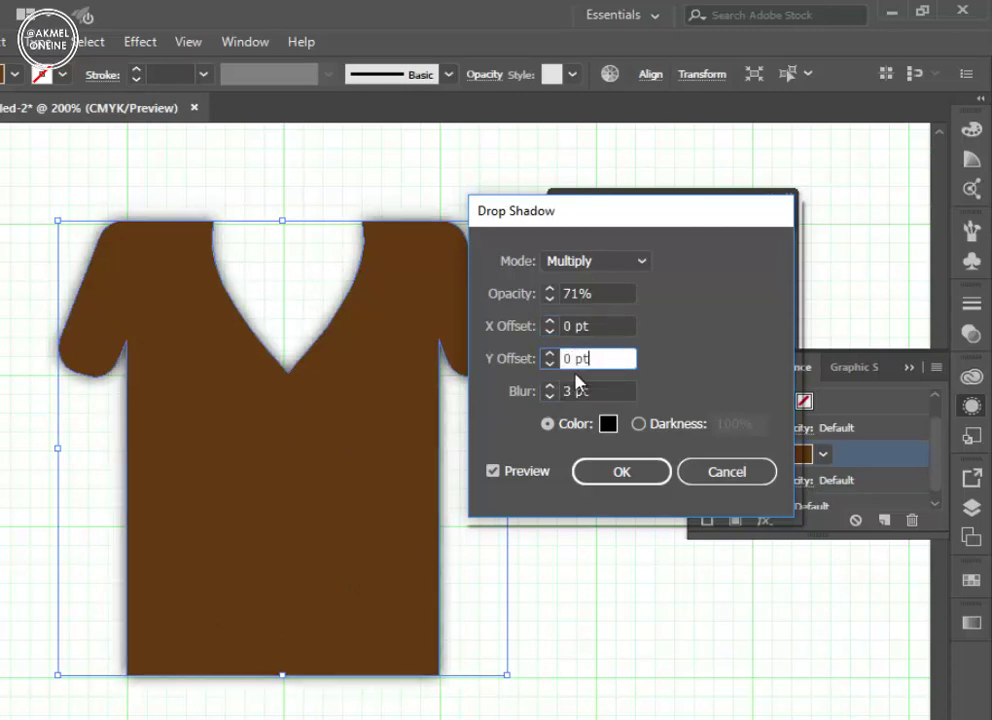
left_click(621, 481)
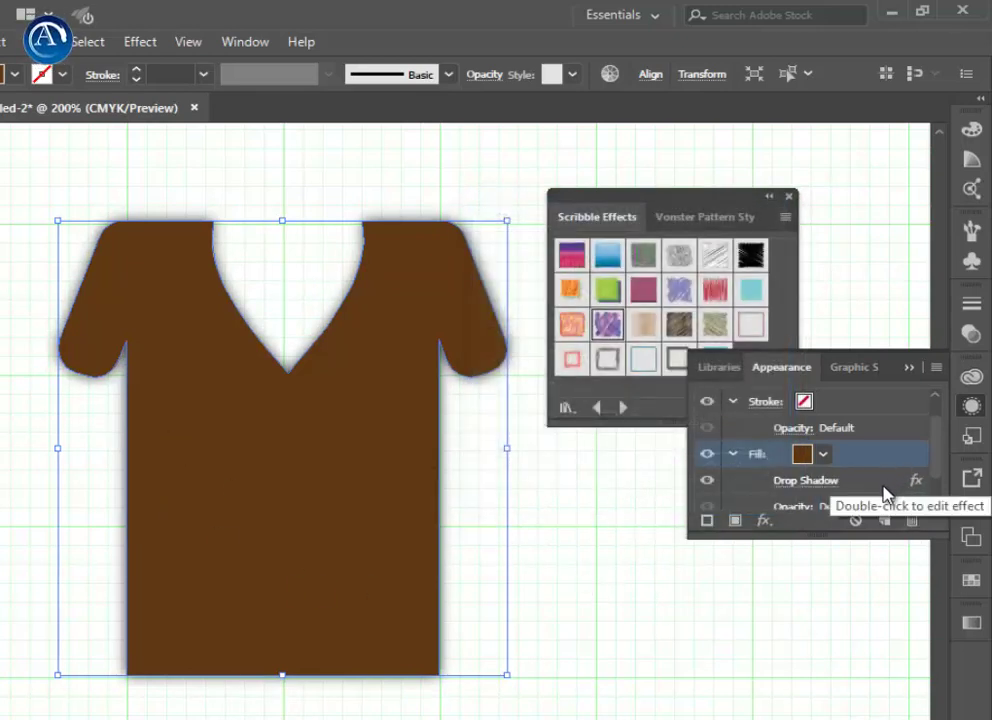
left_click(707, 483)
left_click(709, 483)
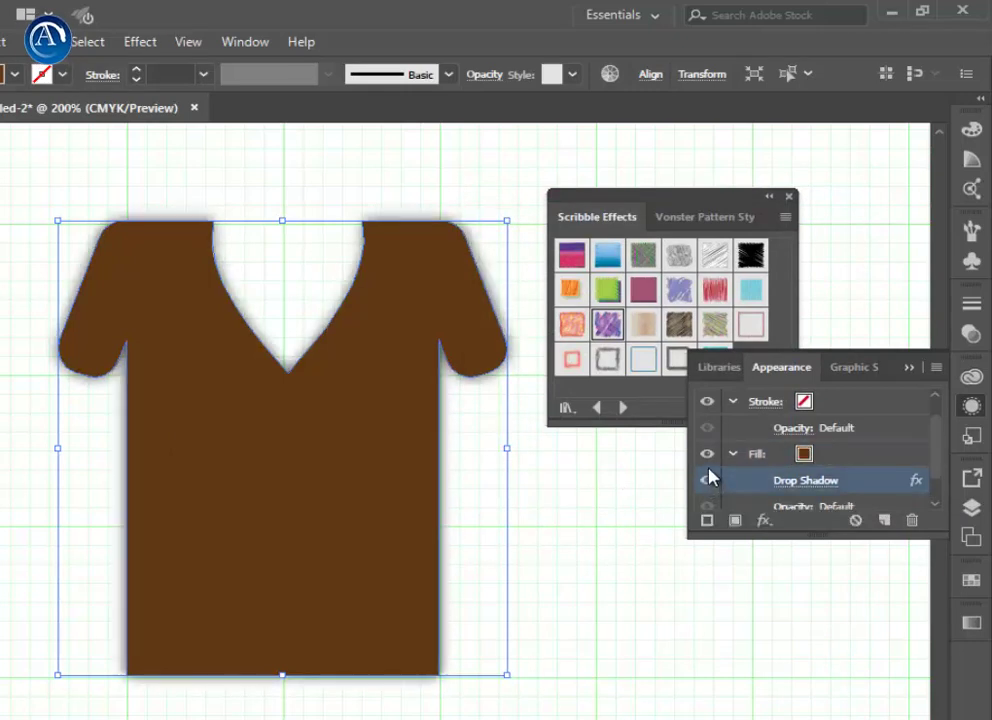
left_click(707, 454)
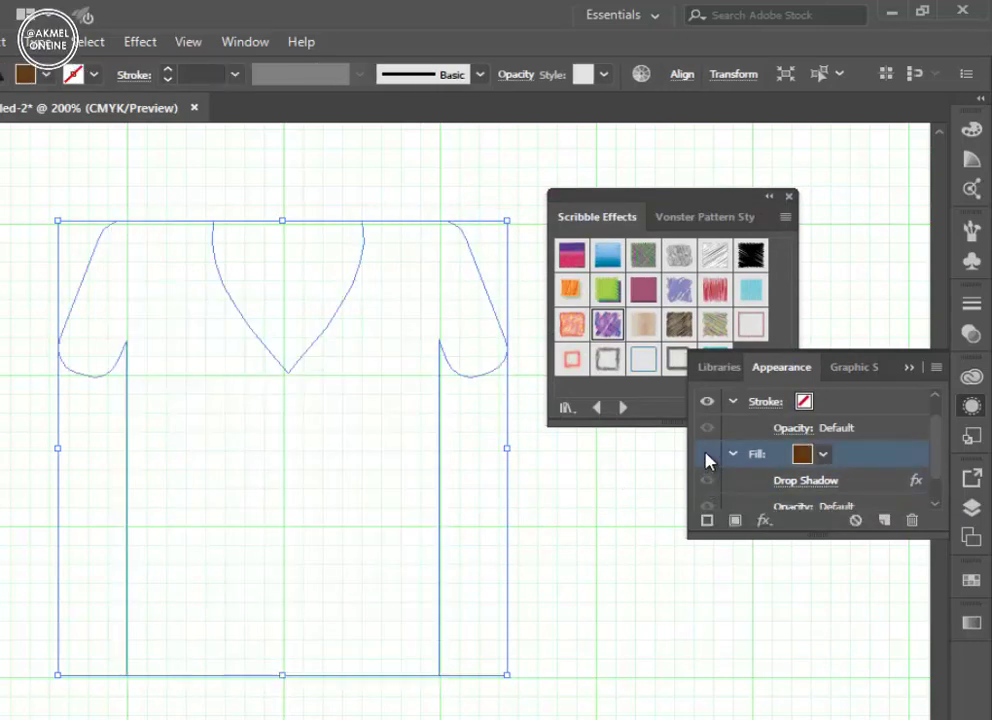
left_click(707, 454)
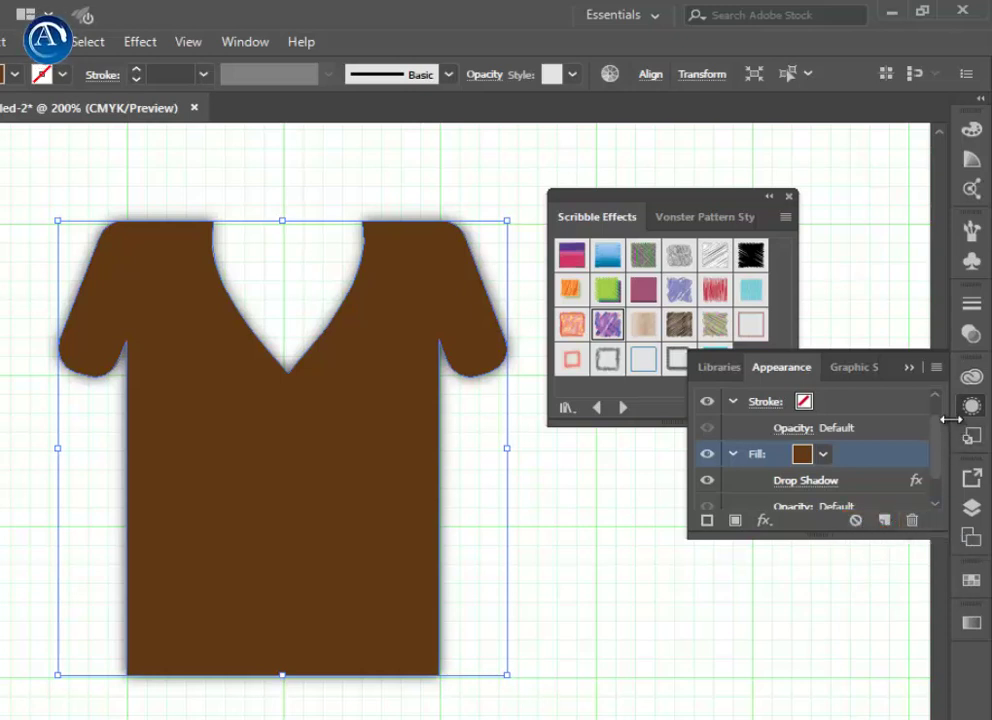
scroll(939, 443, "down", 2)
scroll(942, 413, "up", 2)
scroll(935, 405, "up", 1)
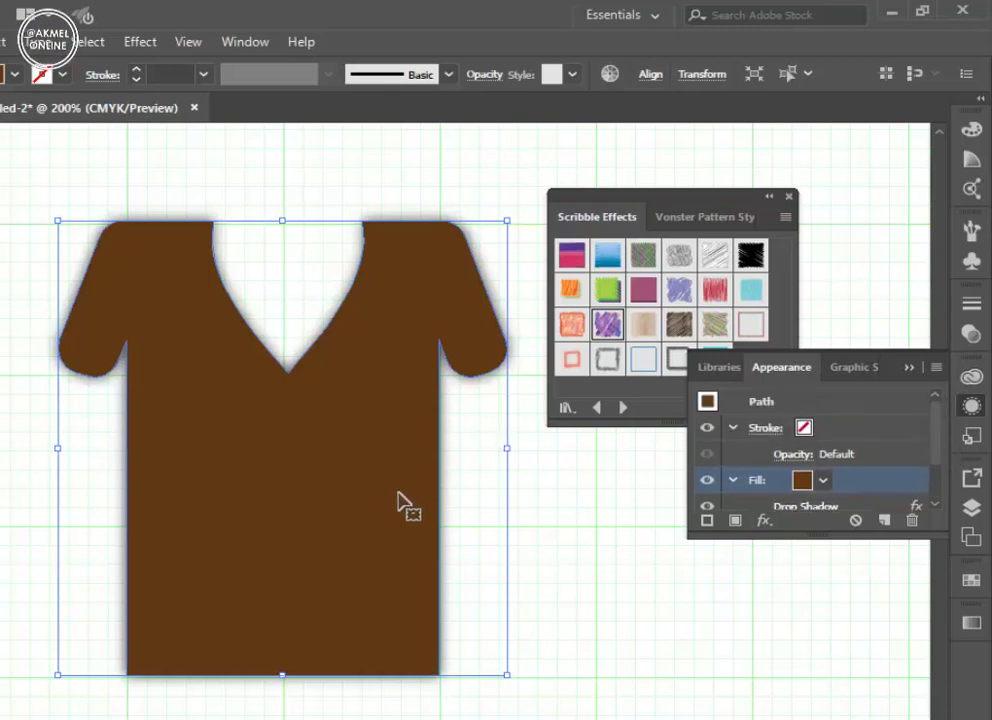
Step: Deselect the shirt and draw a thin rectangle band across its lower part
left_click(538, 625)
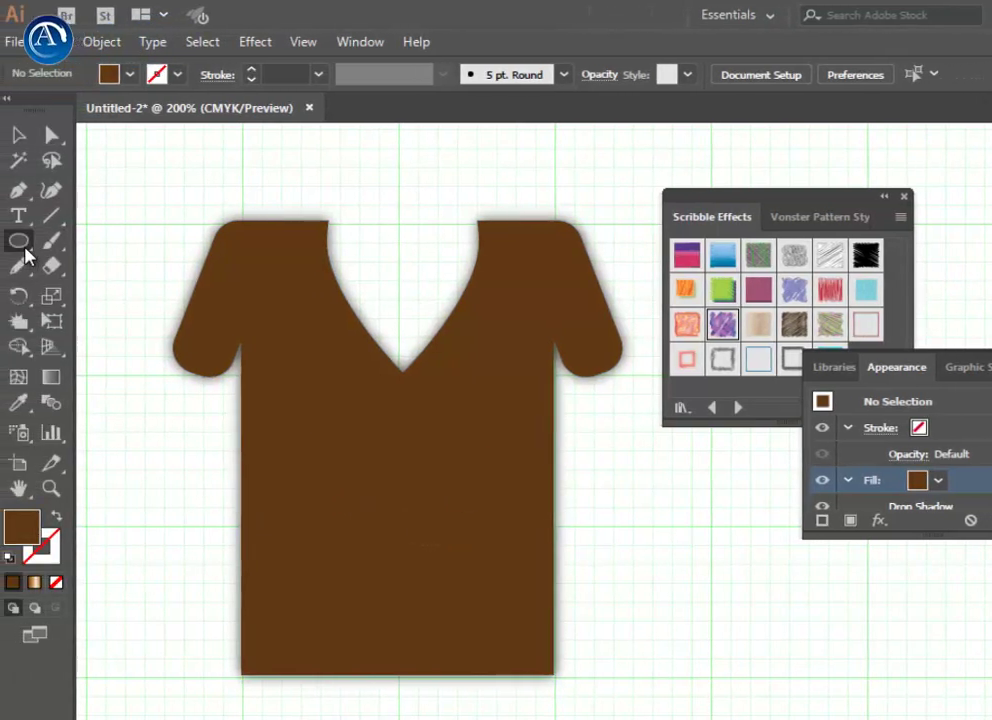
left_click(22, 241)
left_click(69, 237)
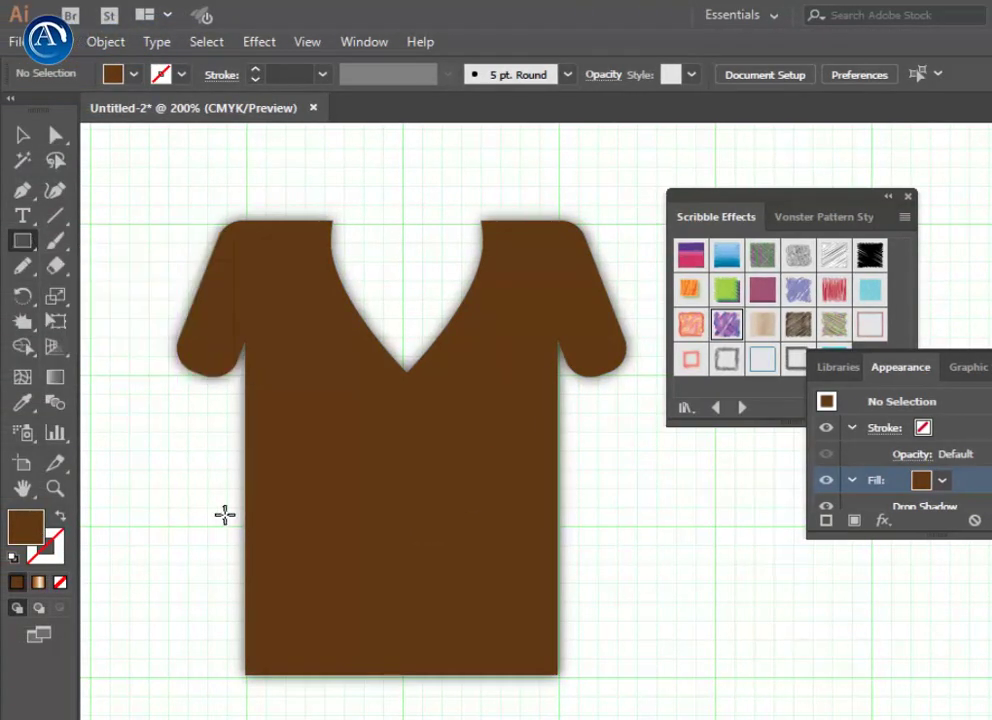
left_click_drag(248, 537, 557, 570)
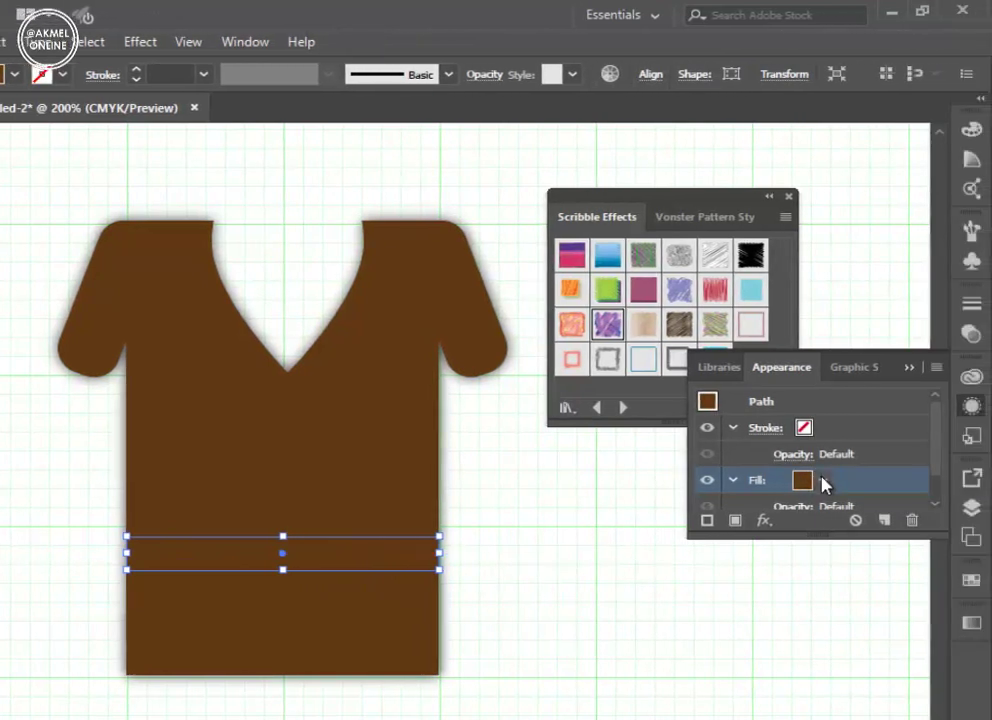
Step: Fill the band with a dark brown swatch
left_click(823, 481)
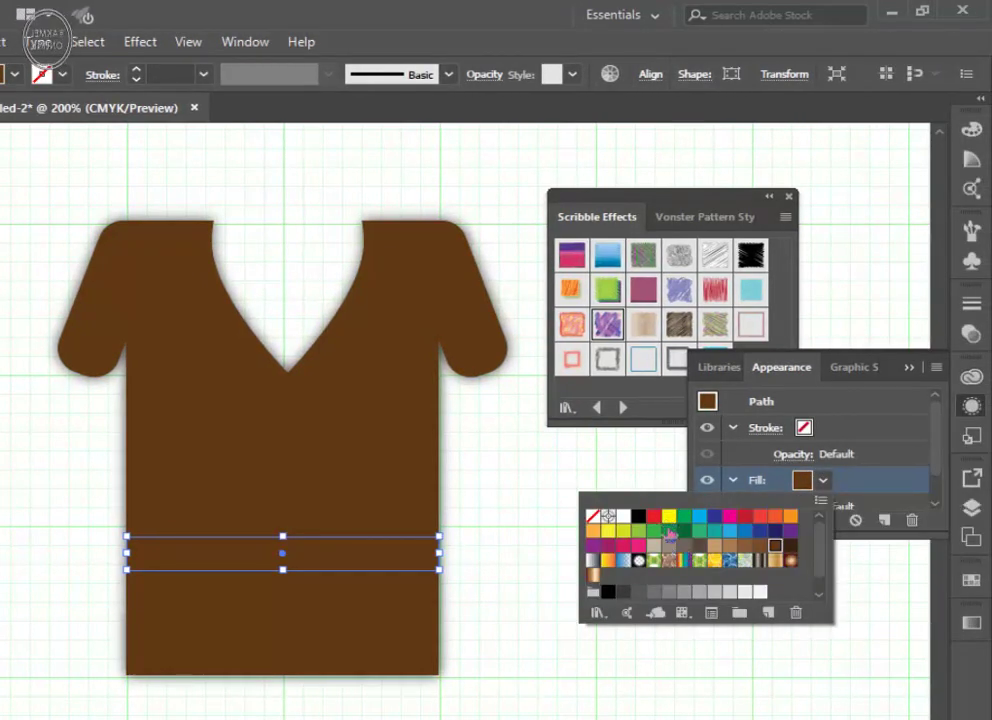
left_click(790, 545)
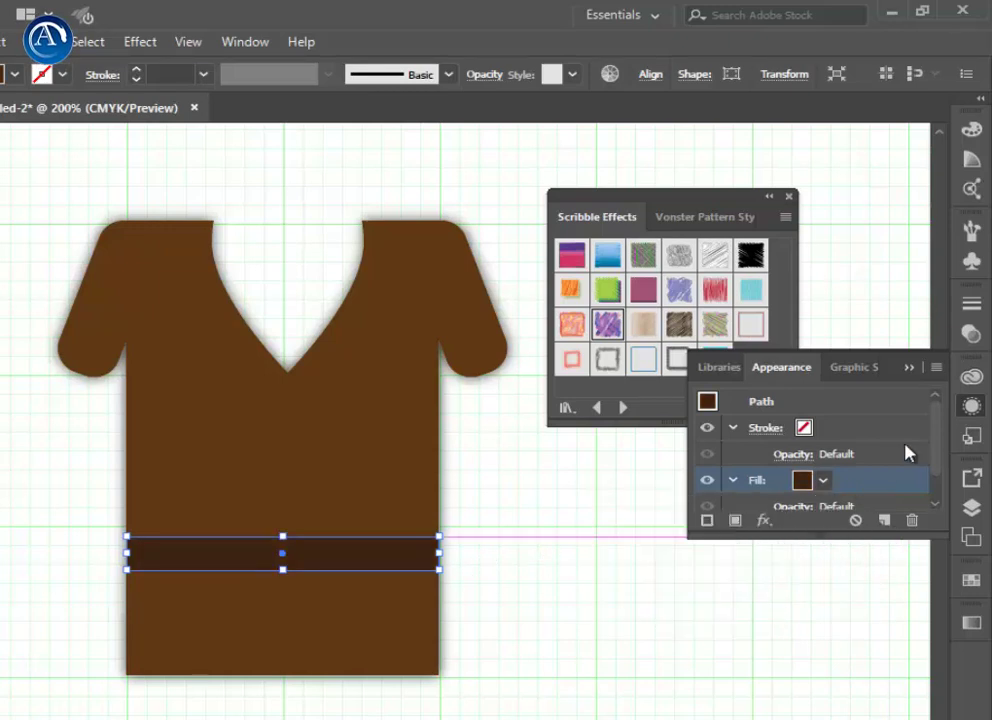
left_click(970, 405)
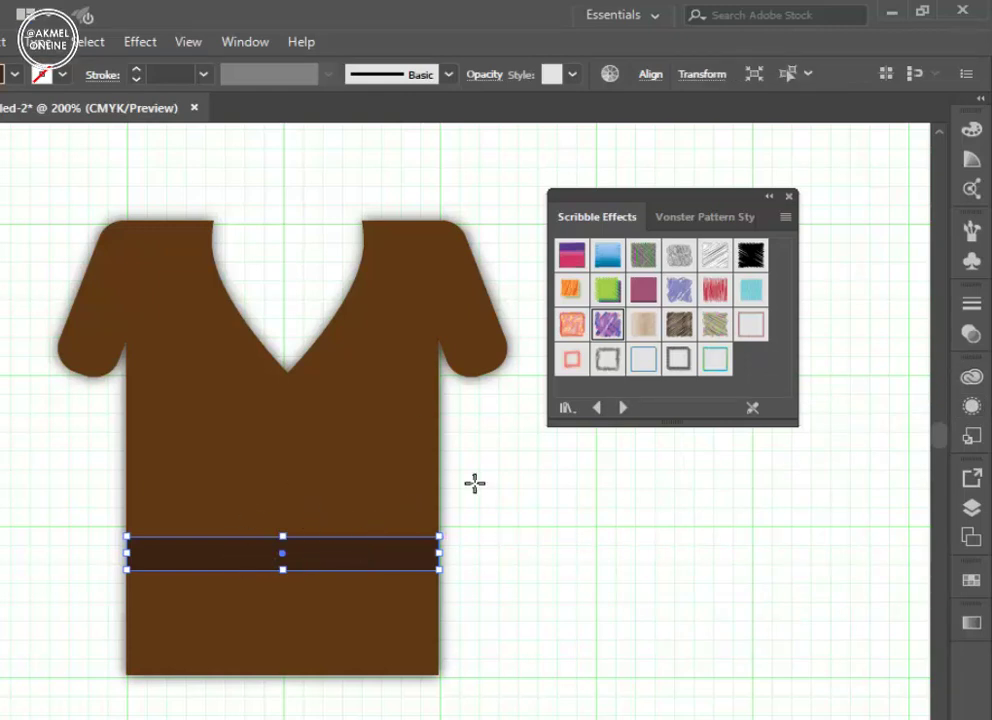
Step: Try Lighten, Overlay and Hard Light blend modes on the band, then return to Normal
left_click(969, 336)
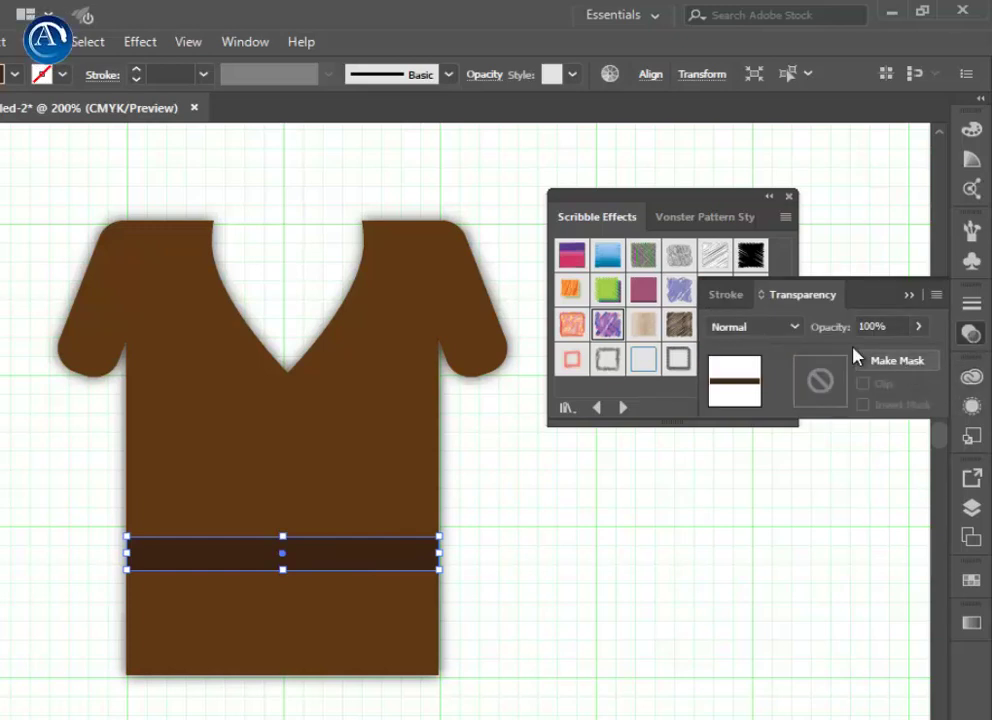
left_click(772, 330)
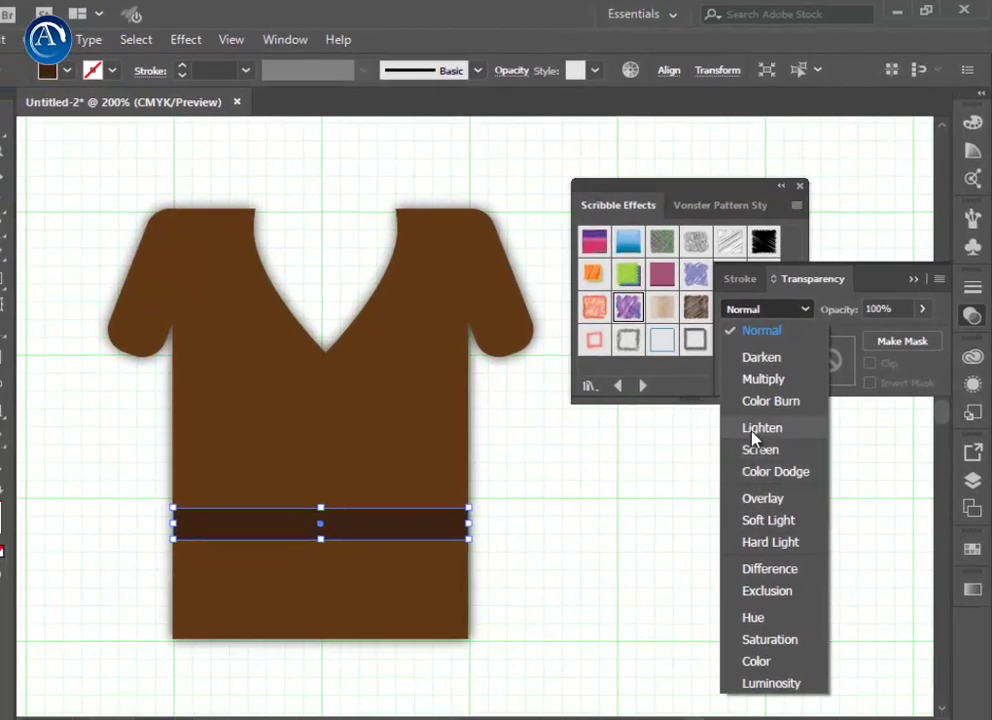
left_click(752, 431)
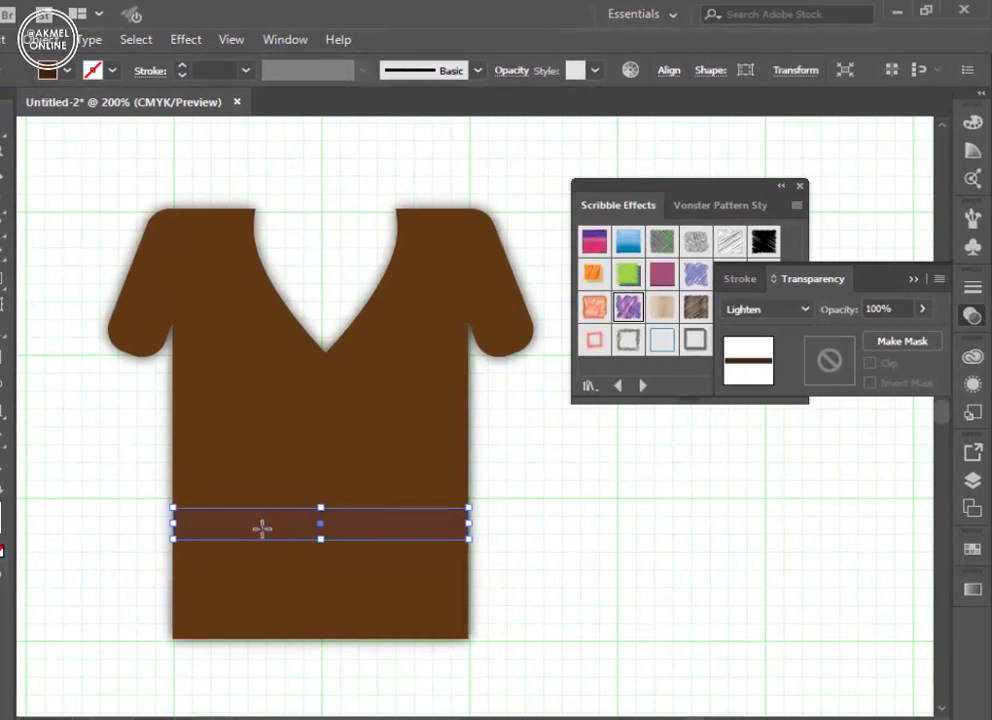
left_click(797, 310)
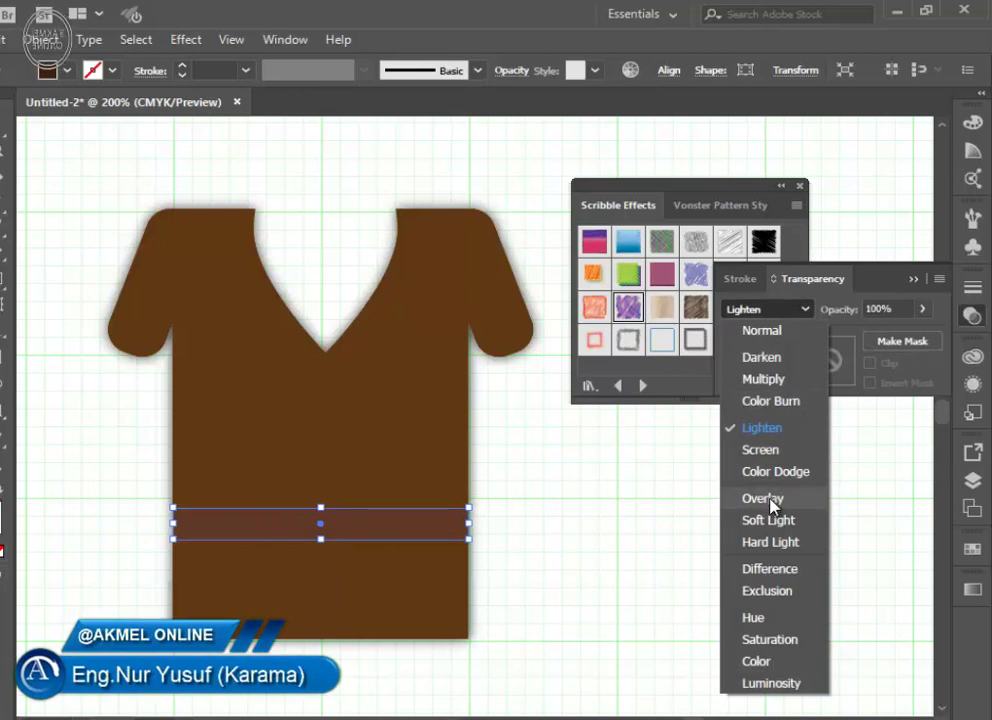
left_click(773, 500)
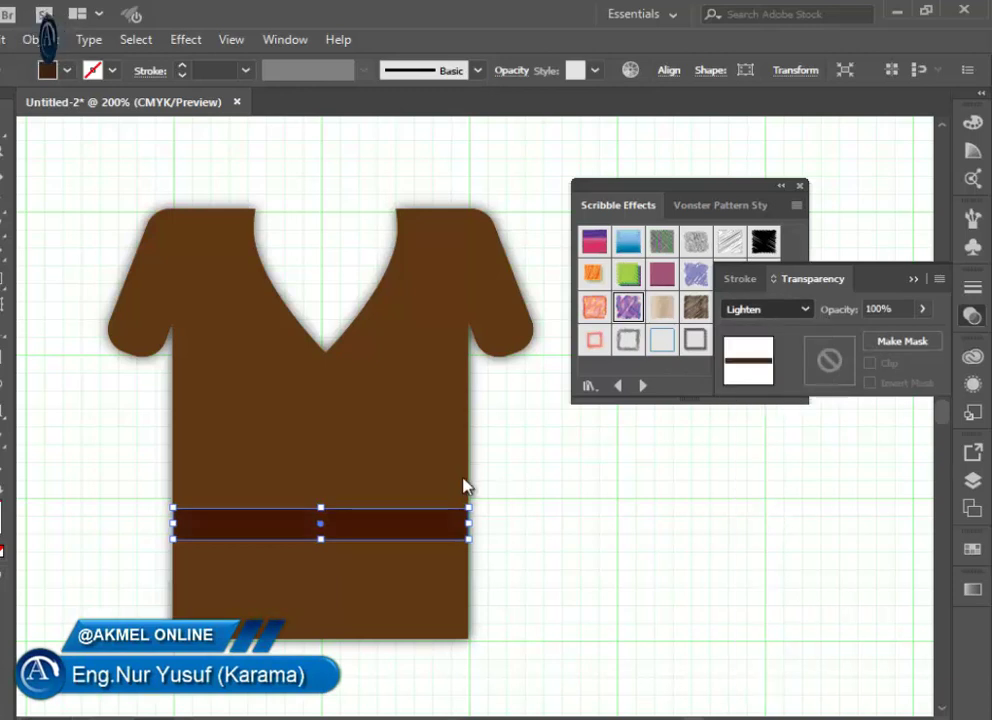
left_click(797, 310)
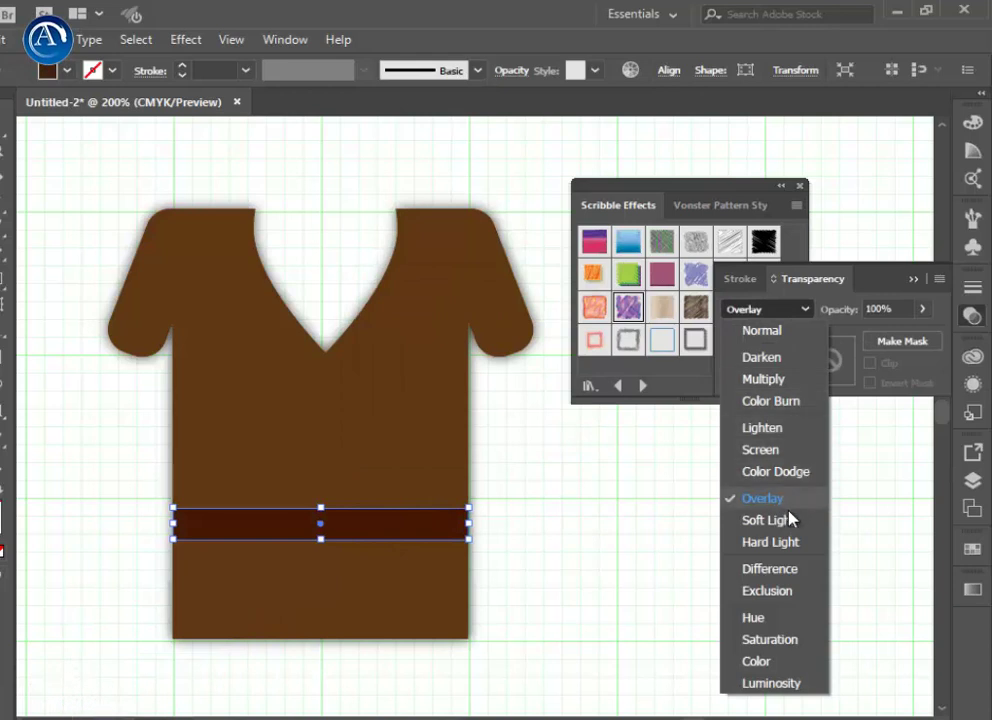
left_click(815, 542)
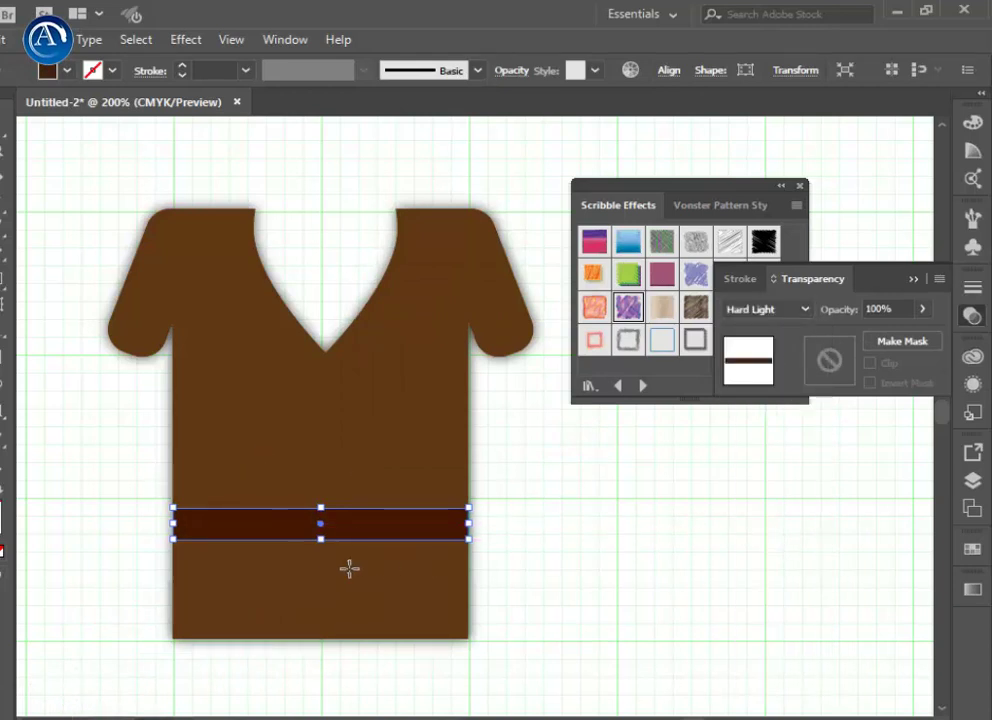
left_click(768, 311)
left_click(773, 336)
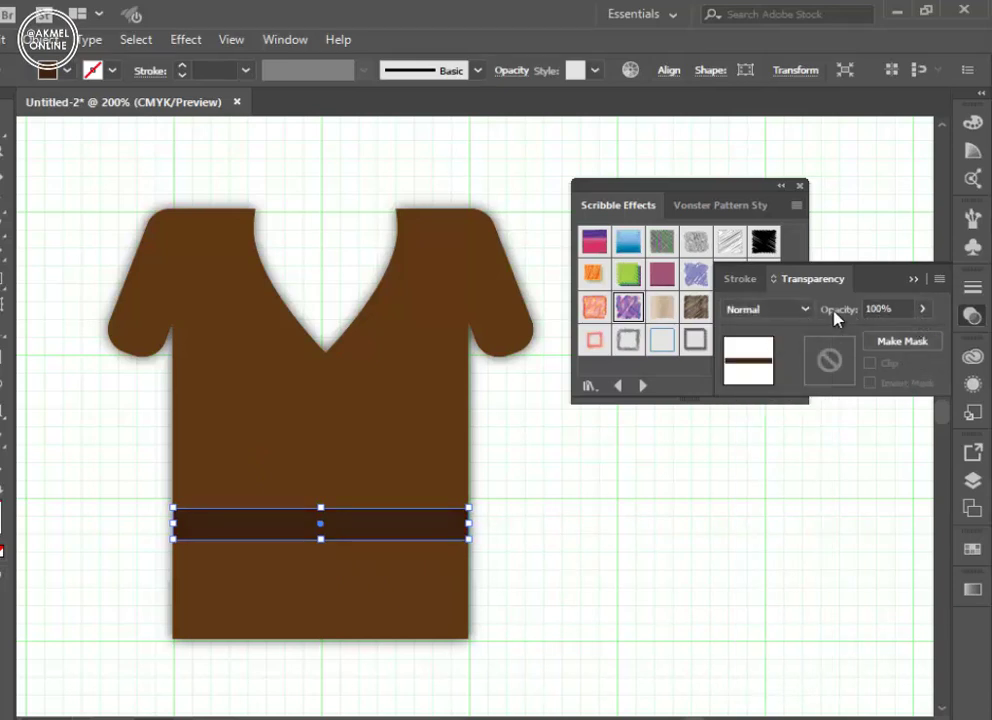
Step: Lower the band's opacity to 56%
left_click(921, 312)
mouse_move(918, 332)
left_mouse_down()
mouse_move(870, 338)
mouse_move(889, 343)
left_mouse_up()
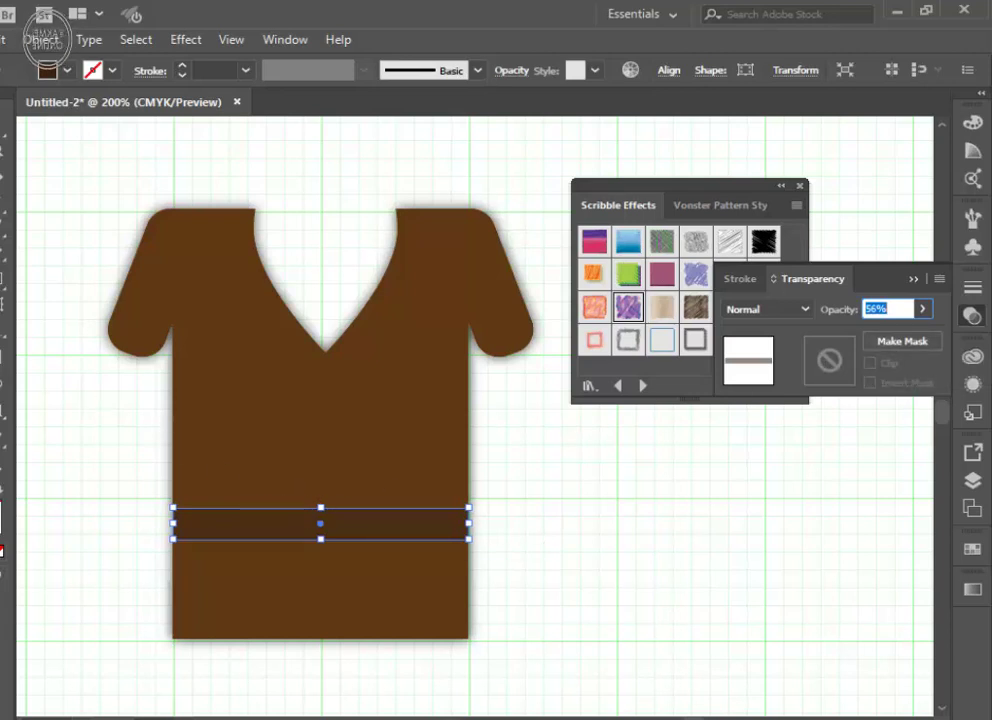
key("Return")
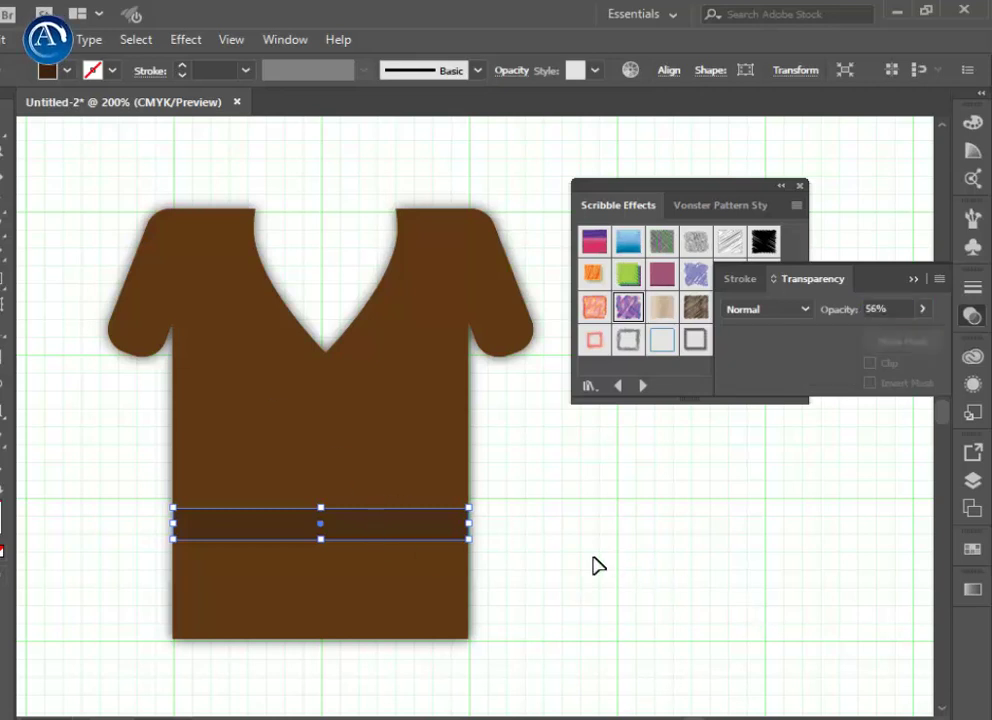
Step: Deselect the belt band by clicking empty artboard to view the finished shirt
left_click(593, 565)
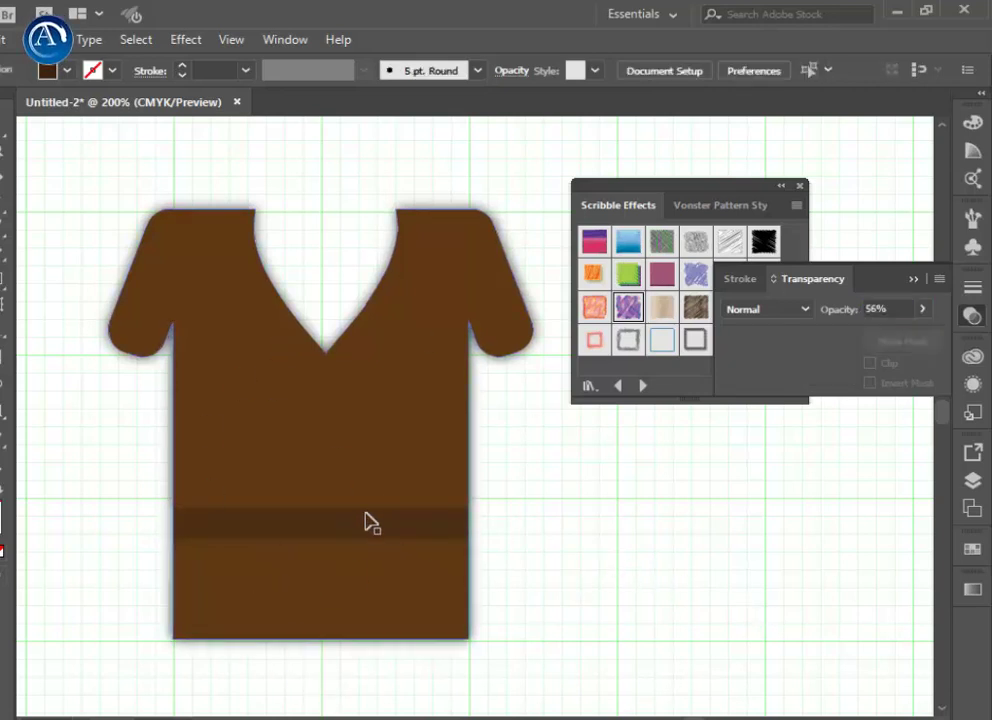